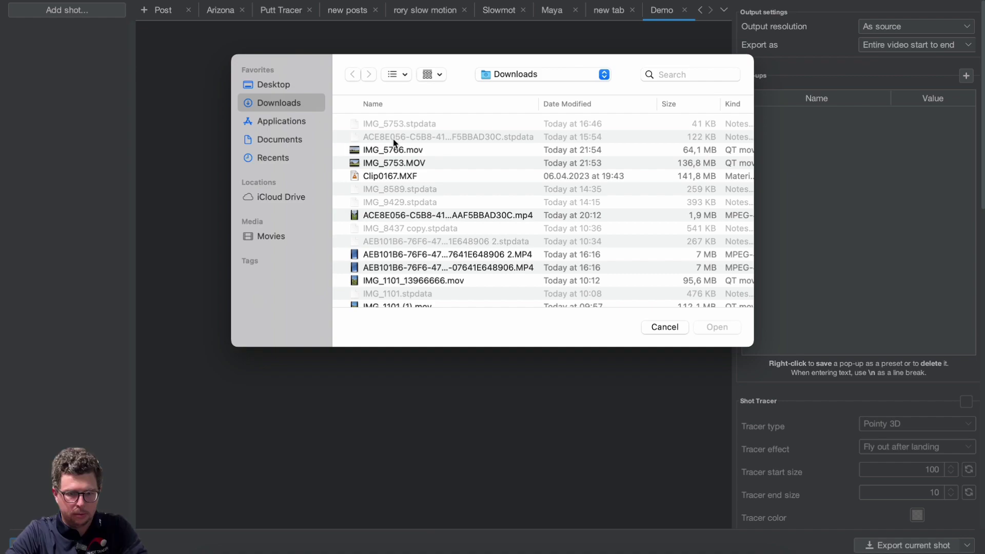
Step: Preview IMG_5753.MOV from Downloads, add it as a shot, and shift the tracer's landing marker slightly towards the tracer line
{"action": "left_click", "coordinate": [387, 152]}
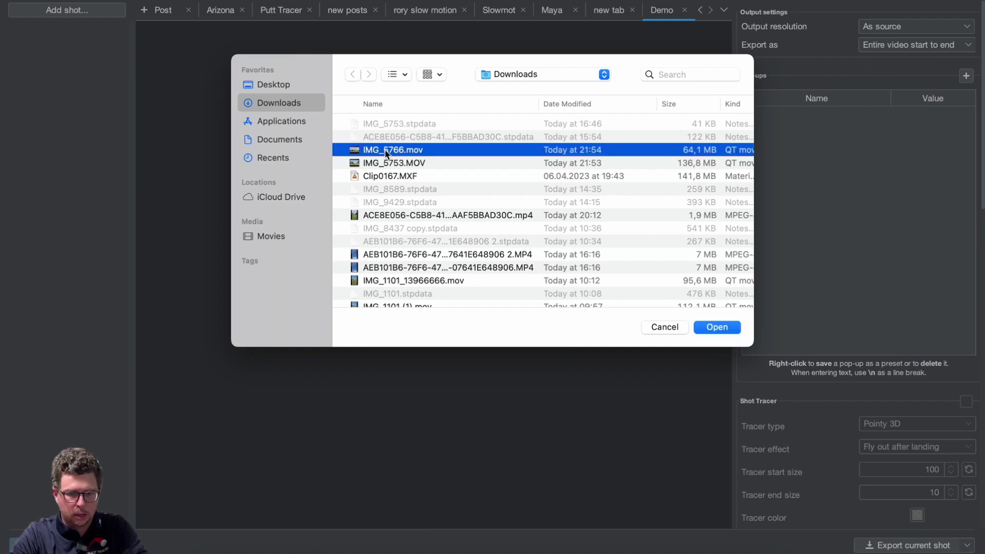
{"action": "key", "text": "Down"}
{"action": "key", "text": "space"}
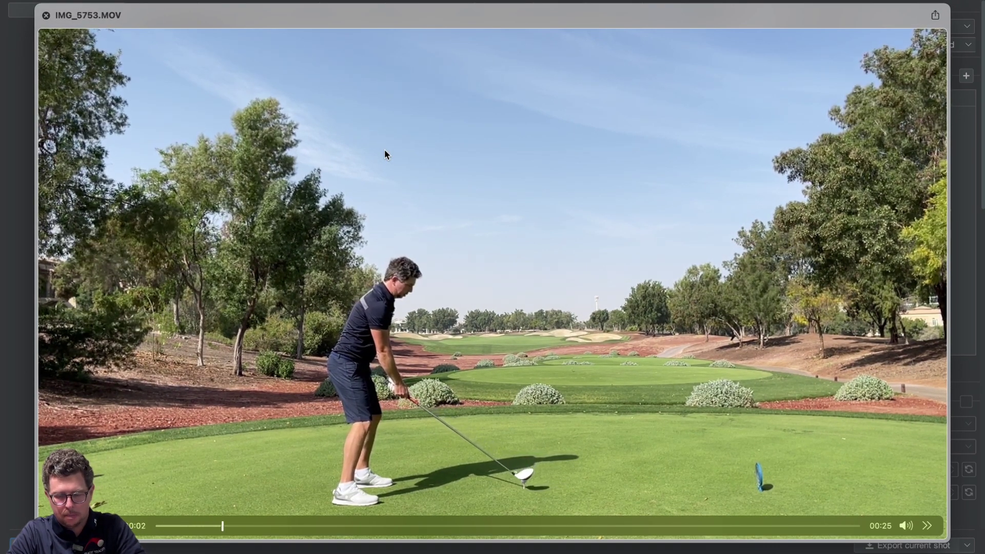
{"action": "key", "text": "space"}
{"action": "key", "text": "Return"}
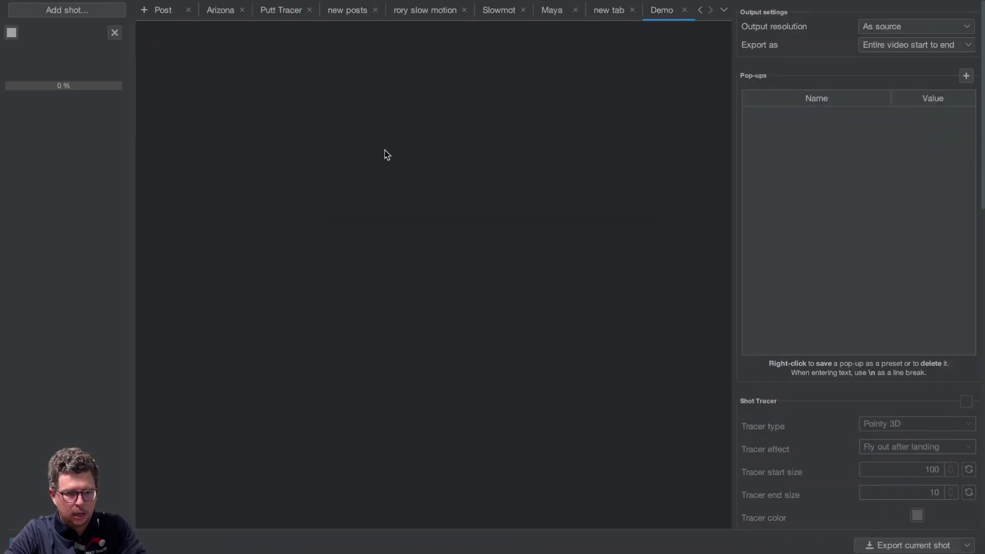
{"action": "left_click", "coordinate": [88, 83]}
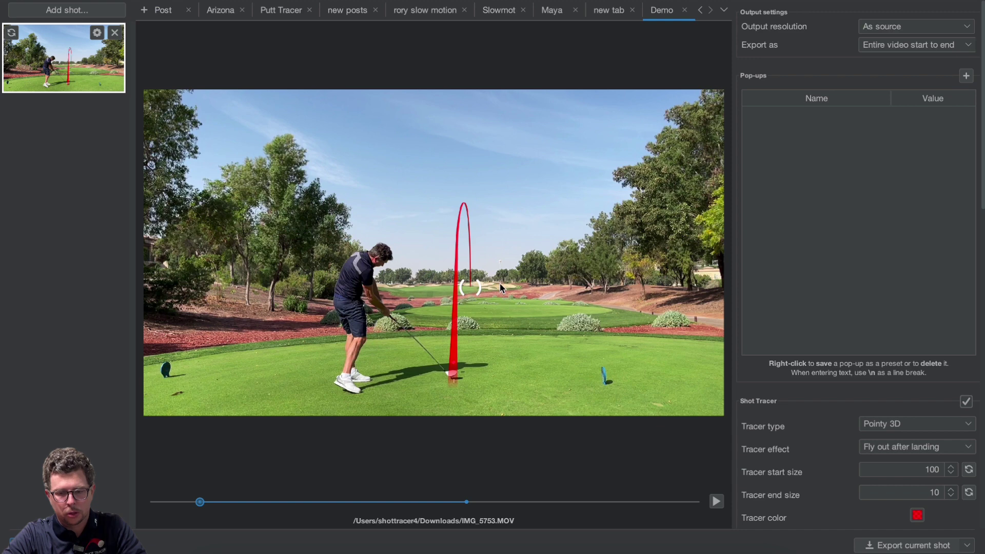
{"action": "mouse_move", "coordinate": [490, 289]}
{"action": "left_mouse_down"}
{"action": "mouse_move", "coordinate": [471, 284]}
{"action": "mouse_move", "coordinate": [501, 287]}
{"action": "mouse_move", "coordinate": [472, 287]}
{"action": "left_mouse_up"}
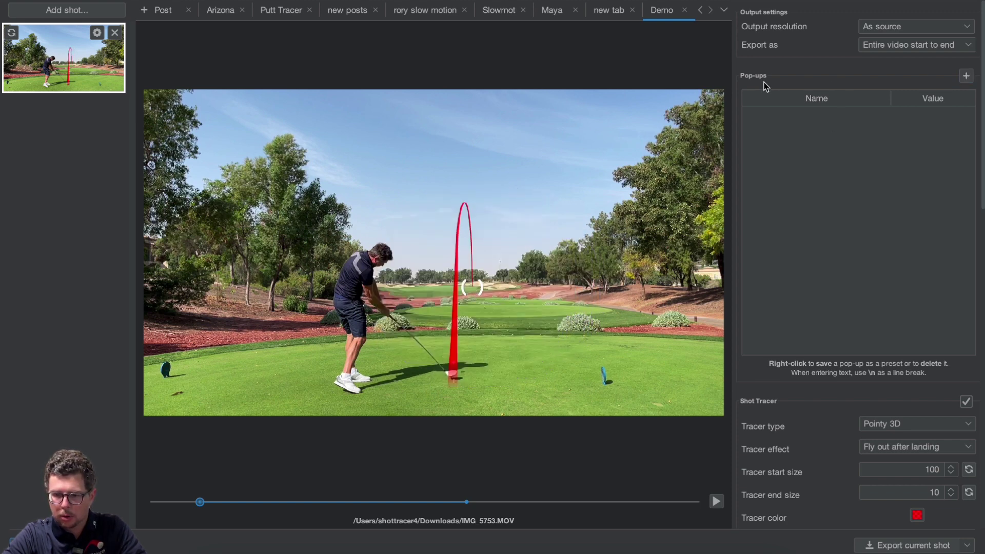
Step: Start a new pop-up based on the Arrow down template
{"action": "left_click", "coordinate": [967, 76]}
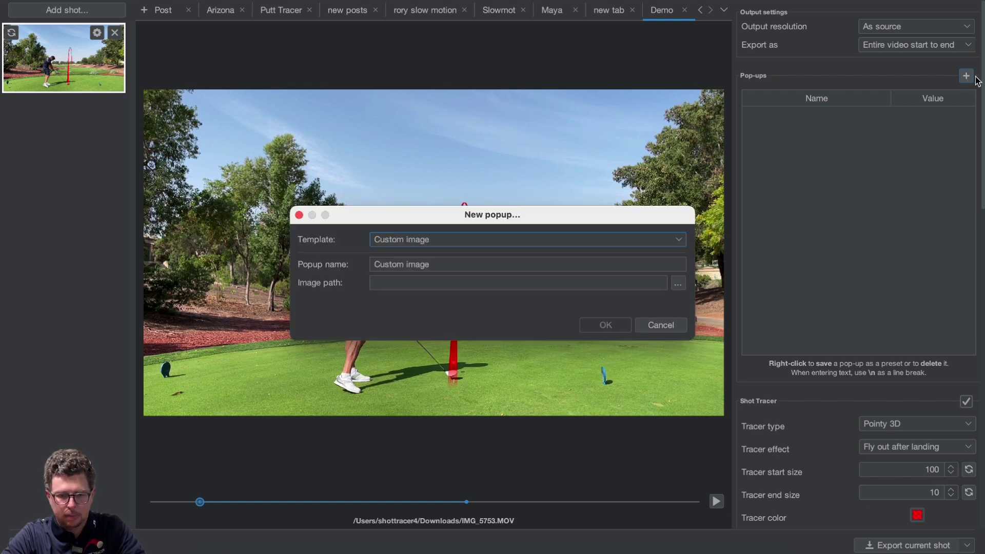
{"action": "left_click", "coordinate": [430, 241]}
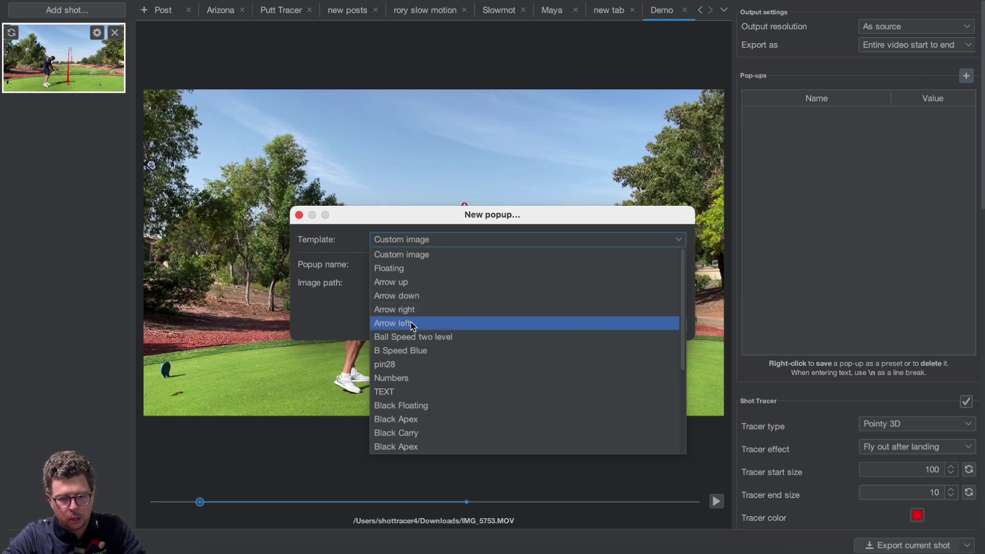
{"action": "scroll", "coordinate": [410, 440], "scroll_direction": "down", "scroll_amount": 3}
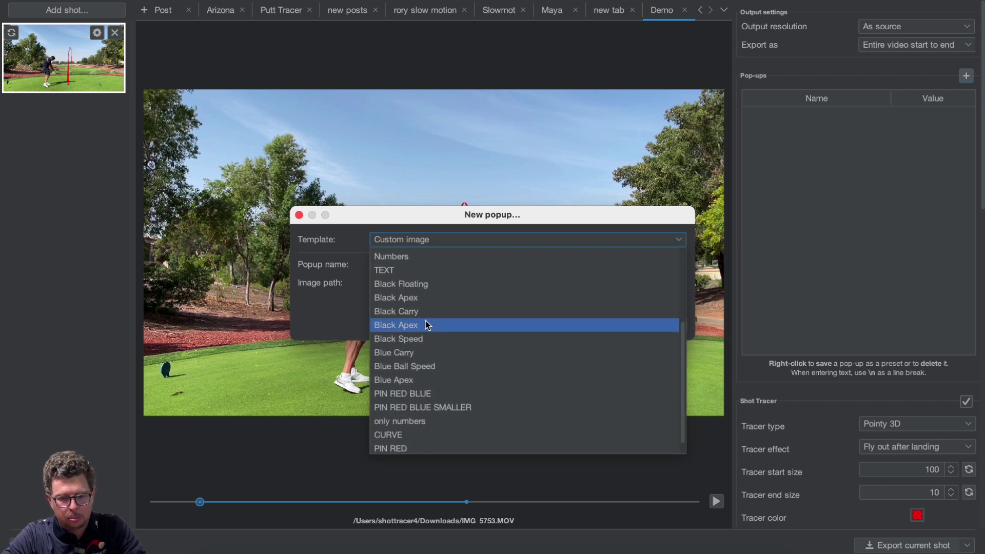
{"action": "scroll", "coordinate": [426, 322], "scroll_direction": "down", "scroll_amount": 1}
{"action": "scroll", "coordinate": [422, 349], "scroll_direction": "up", "scroll_amount": 4}
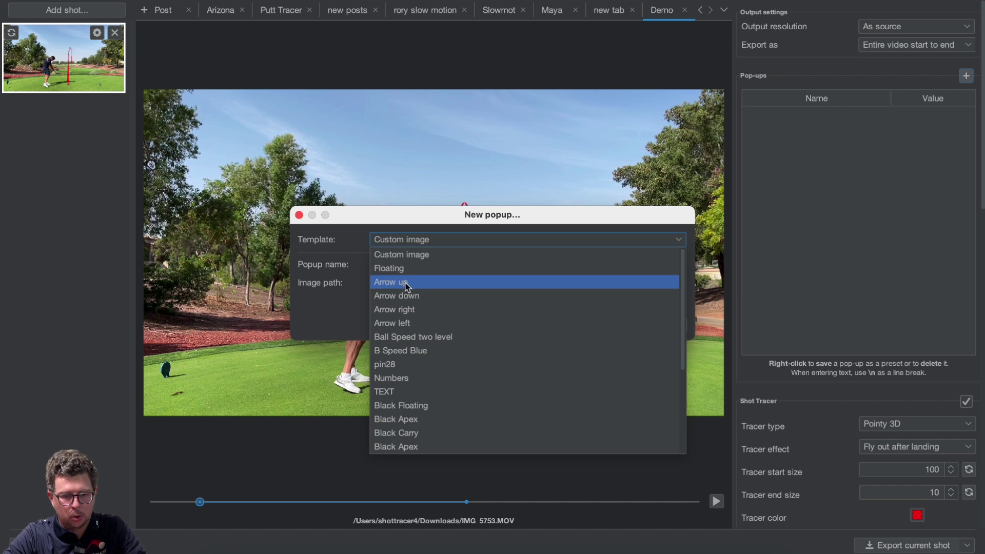
{"action": "left_click", "coordinate": [405, 297]}
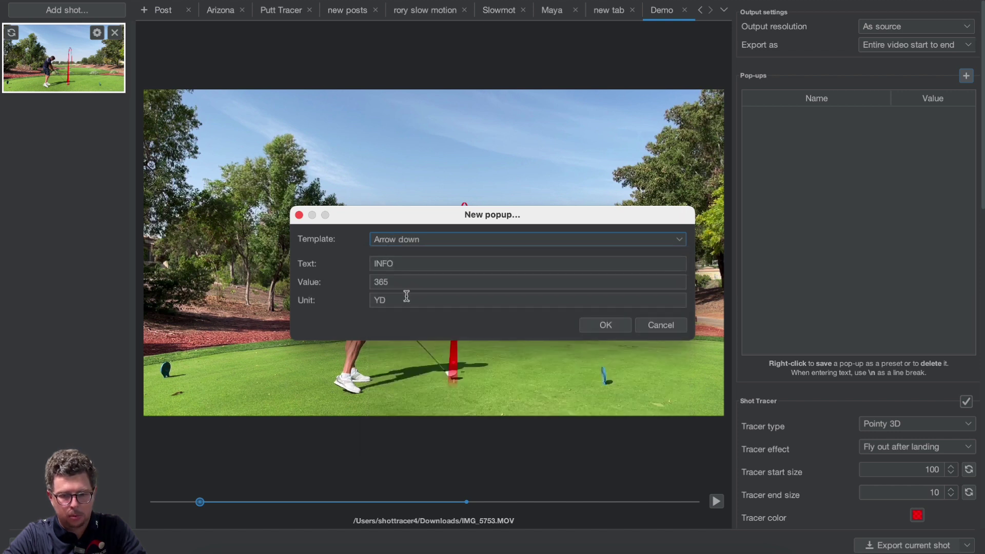
Step: Create the pop-up with text CARRY, value 244 and unit YDS, and place it above the fairway just beside the landing marker
{"action": "double_click", "coordinate": [451, 268]}
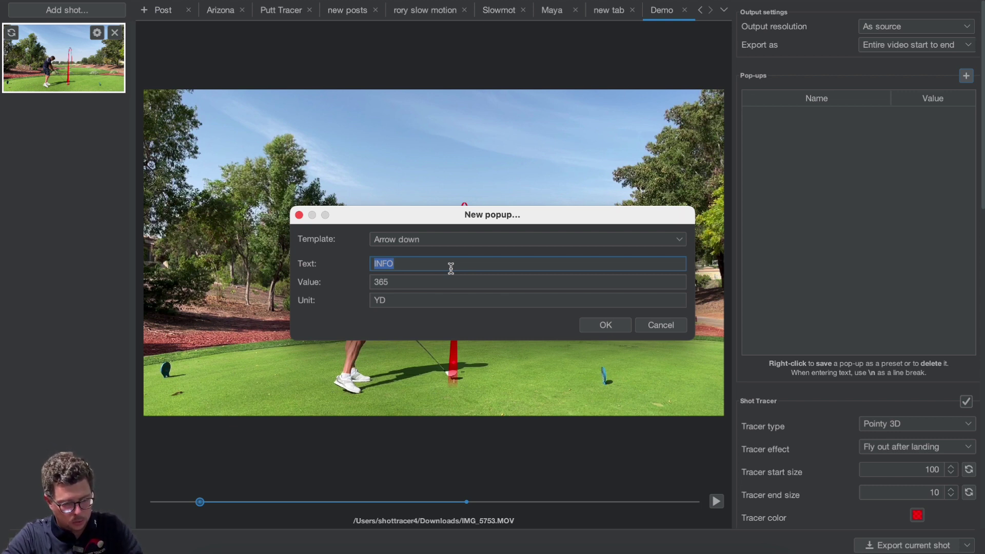
{"action": "type", "text": "CARRY"}
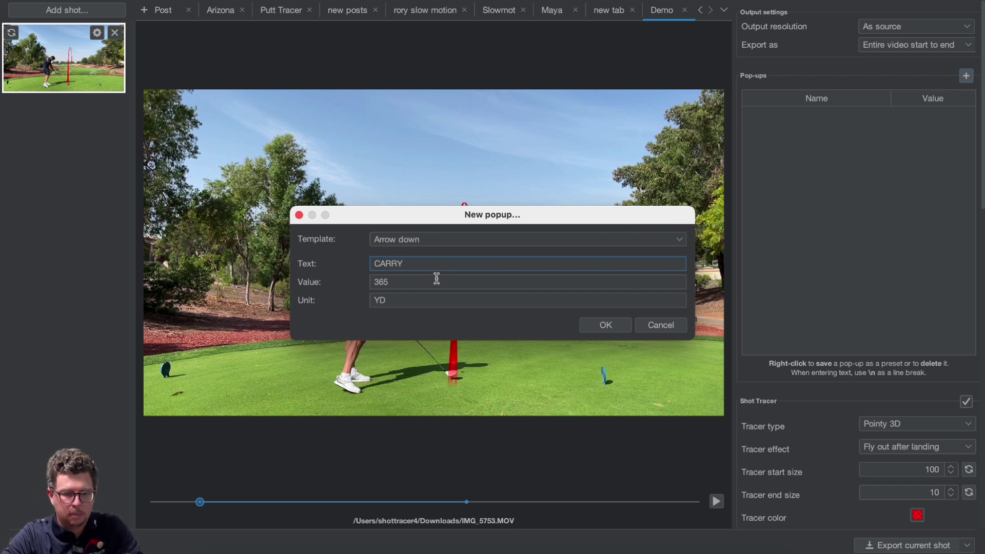
{"action": "double_click", "coordinate": [388, 281]}
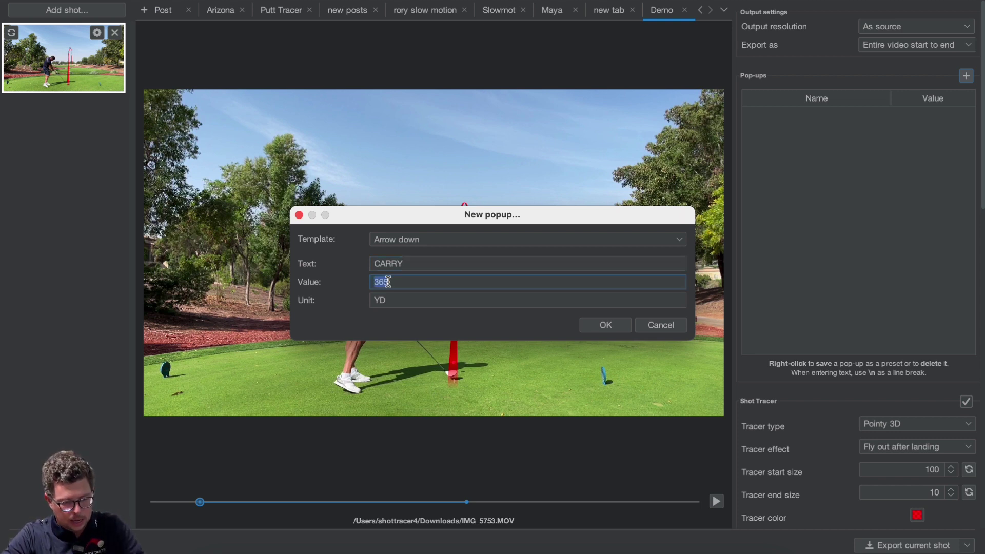
{"action": "type", "text": "244"}
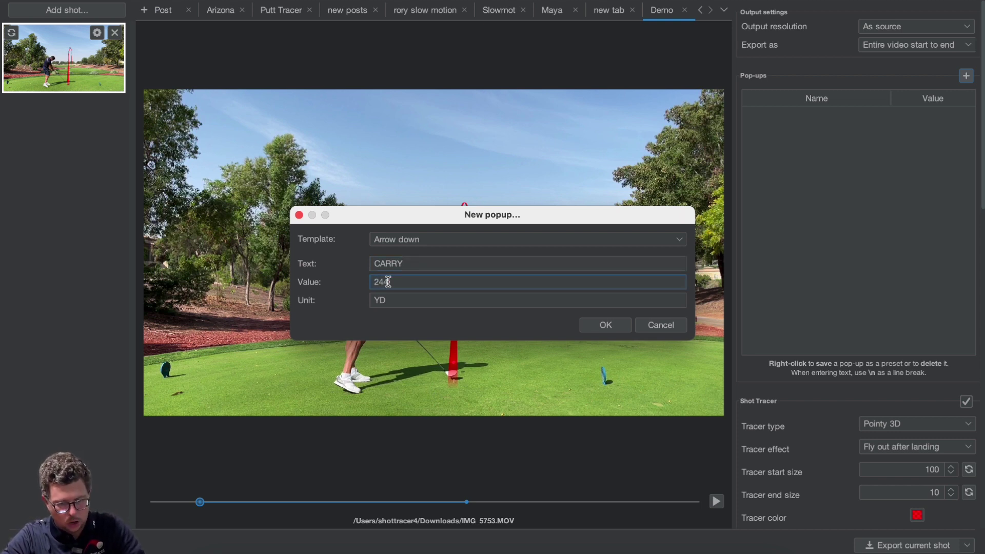
{"action": "double_click", "coordinate": [384, 300]}
{"action": "key", "text": "BackSpace"}
{"action": "type", "text": "YS"}
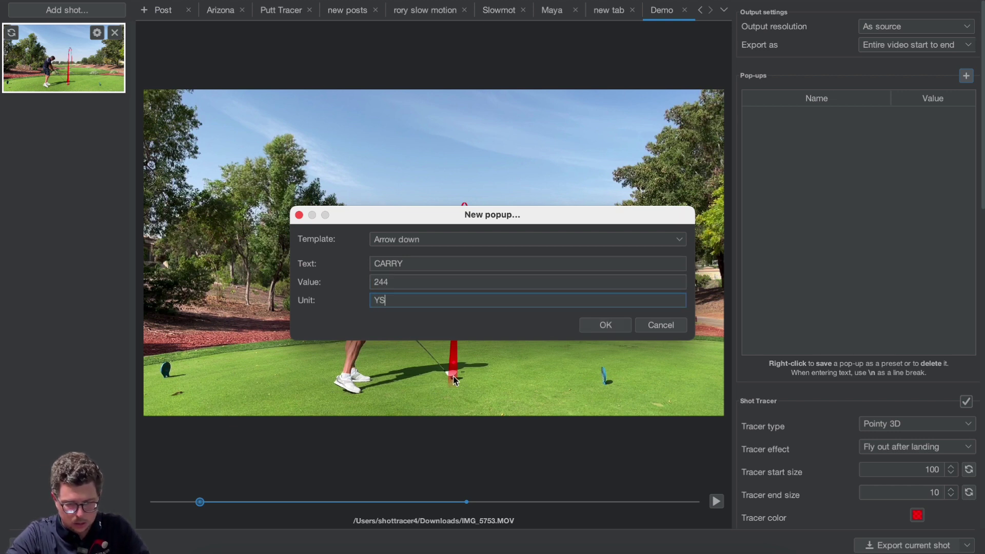
{"action": "type", "text": "S"}
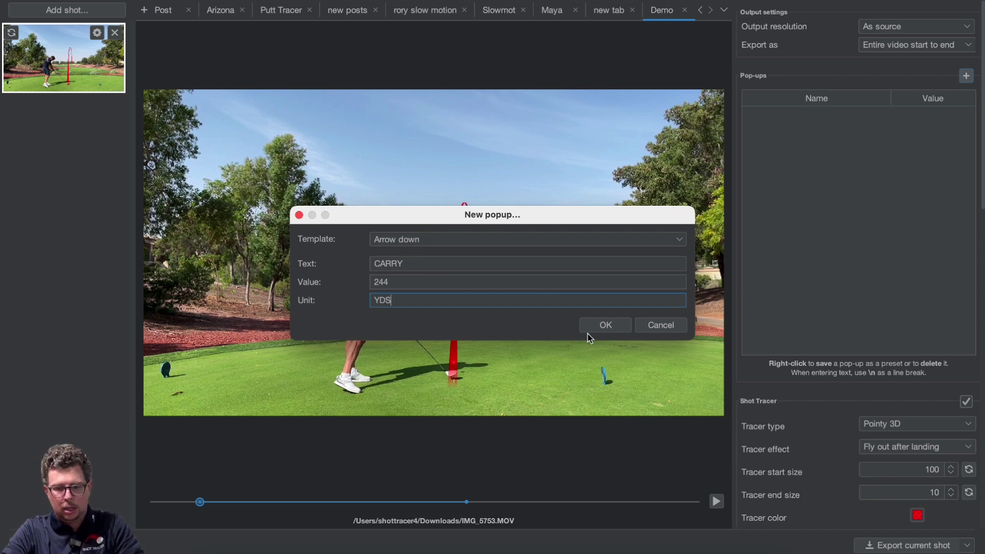
{"action": "left_click", "coordinate": [612, 324]}
{"action": "left_click_drag", "start_coordinate": [437, 203], "coordinate": [496, 250]}
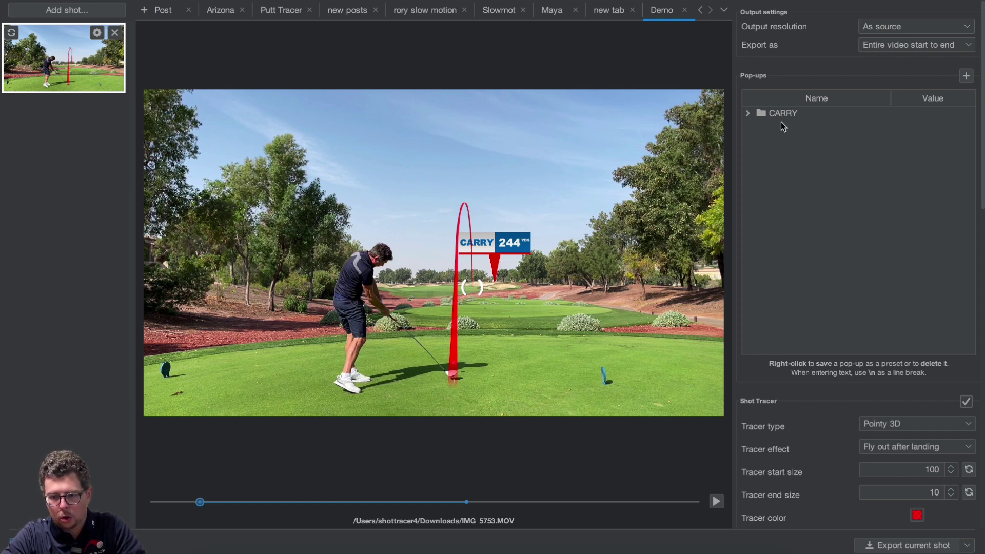
Step: Expand the CARRY pop-up's properties and set its text to BUNKER
{"action": "left_click", "coordinate": [748, 113]}
{"action": "left_click", "coordinate": [748, 113]}
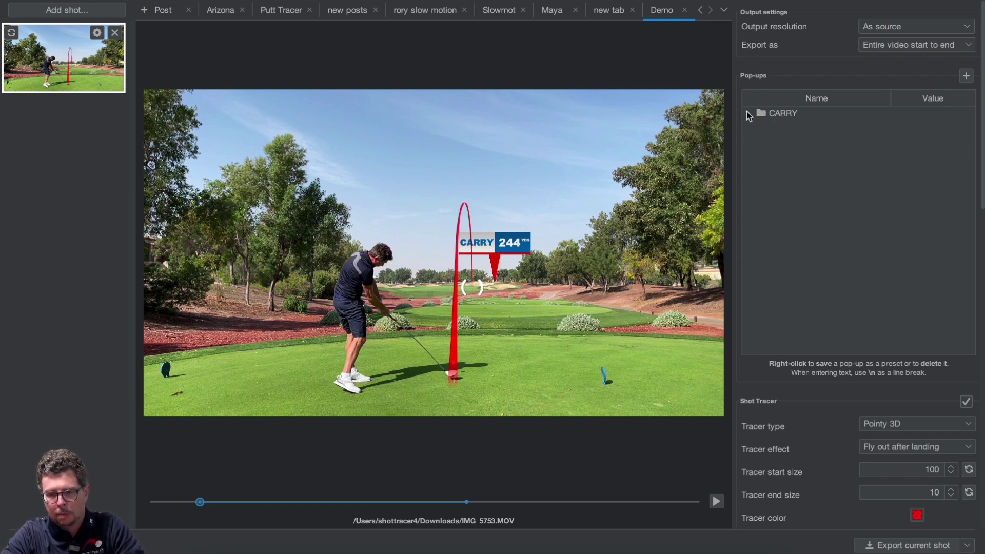
{"action": "left_click", "coordinate": [749, 113]}
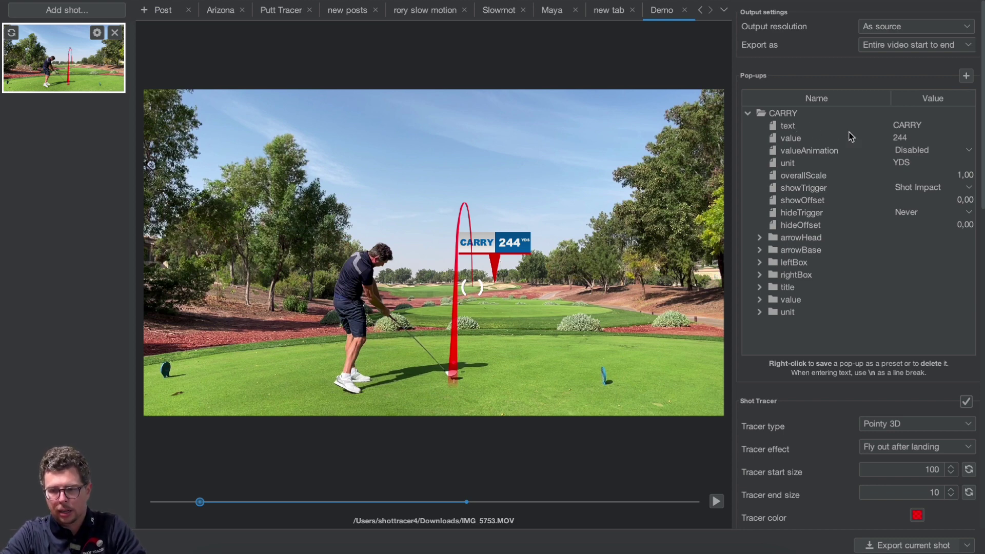
{"action": "double_click", "coordinate": [911, 128]}
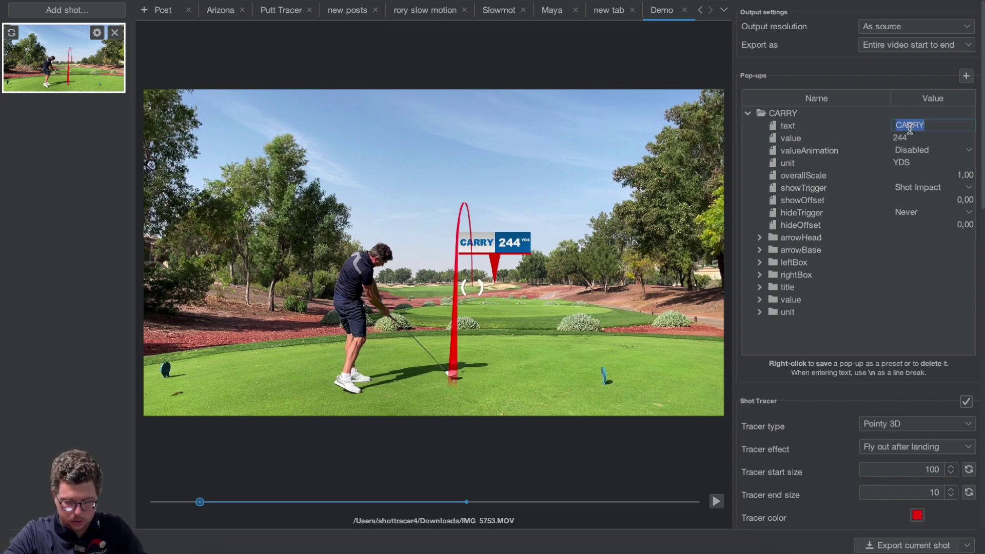
{"action": "type", "text": "BUNKER"}
{"action": "key", "text": "Return"}
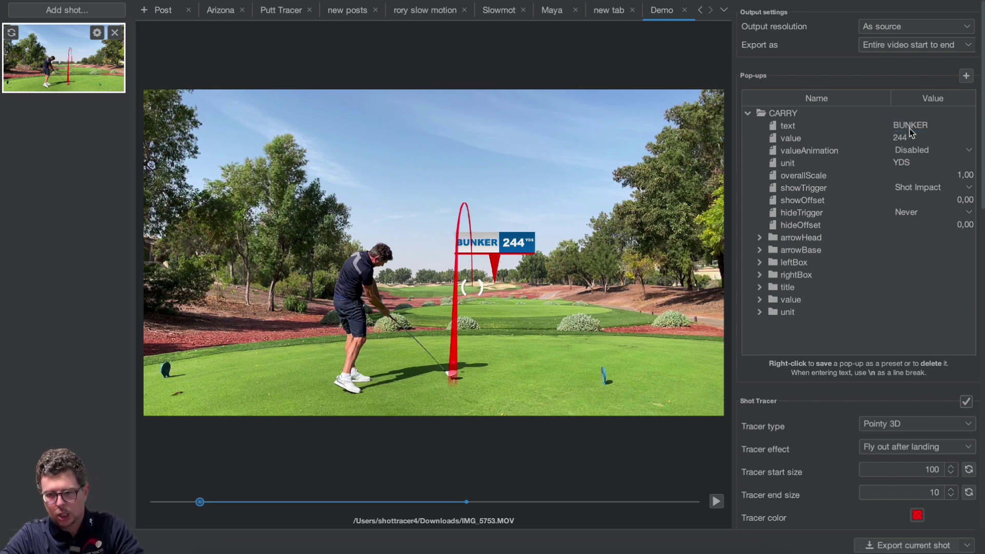
Step: Set the pop-up's displayed distance value to 255
{"action": "double_click", "coordinate": [918, 138]}
{"action": "left_click", "coordinate": [919, 138]}
{"action": "key", "text": "BackSpace"}
{"action": "key", "text": "BackSpace"}
{"action": "type", "text": "55"}
{"action": "key", "text": "Return"}
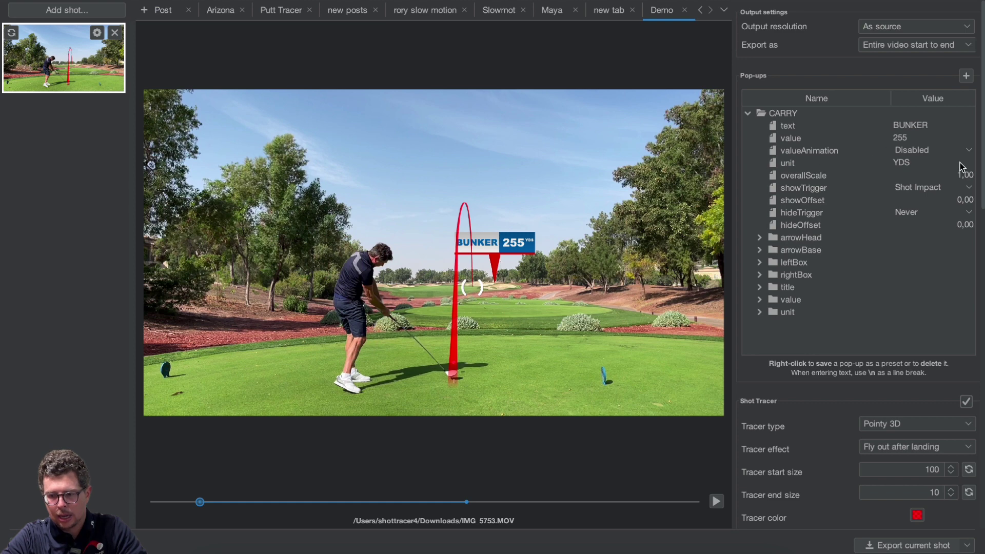
Step: Set the pop-up's value animation to For 1.5 sec. and play the video to preview it
{"action": "left_click", "coordinate": [907, 152]}
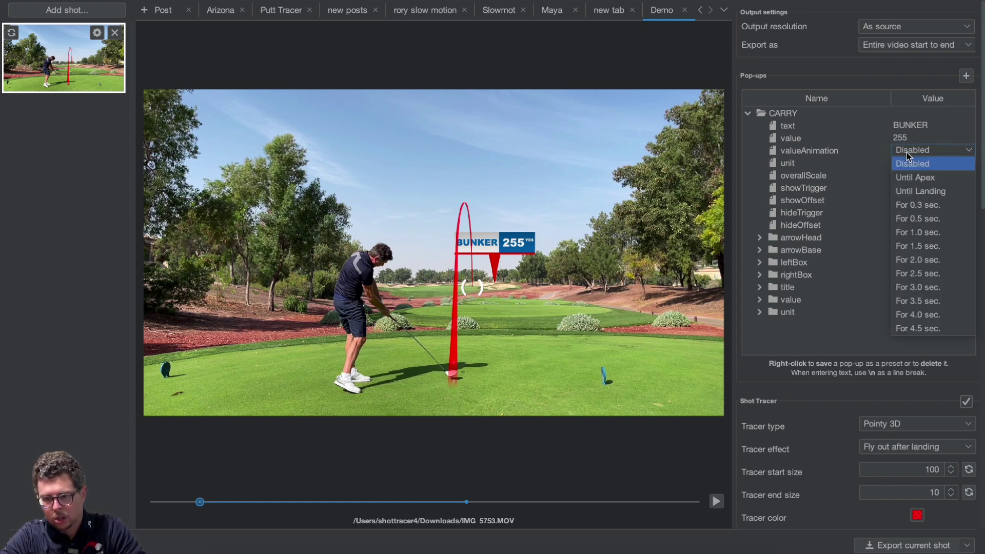
{"action": "left_click", "coordinate": [918, 245]}
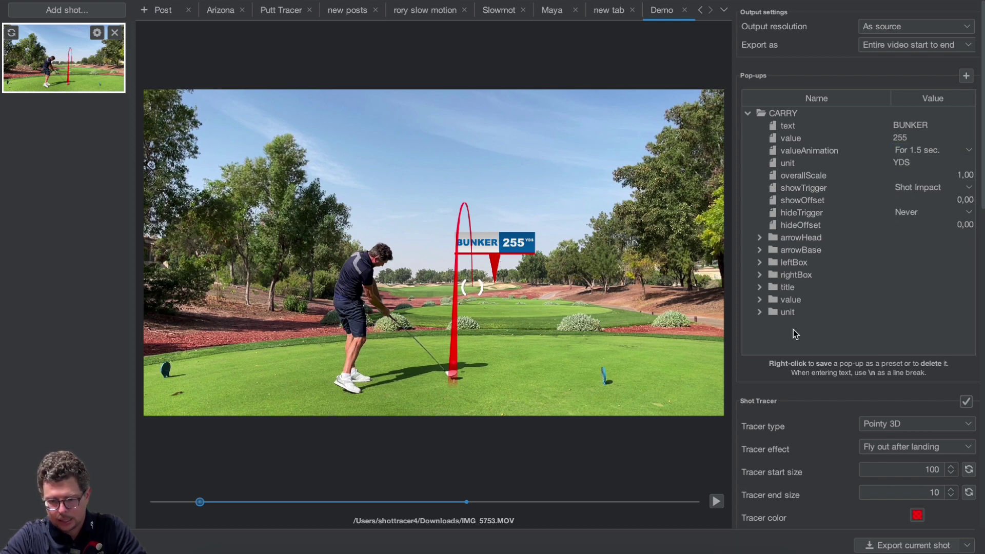
{"action": "left_click", "coordinate": [717, 502]}
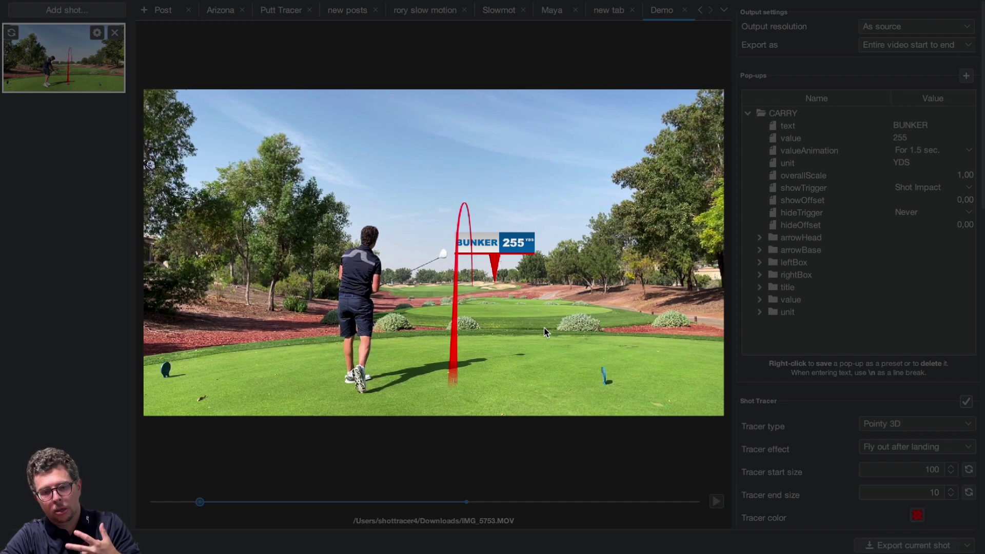
{"action": "left_click", "coordinate": [558, 335]}
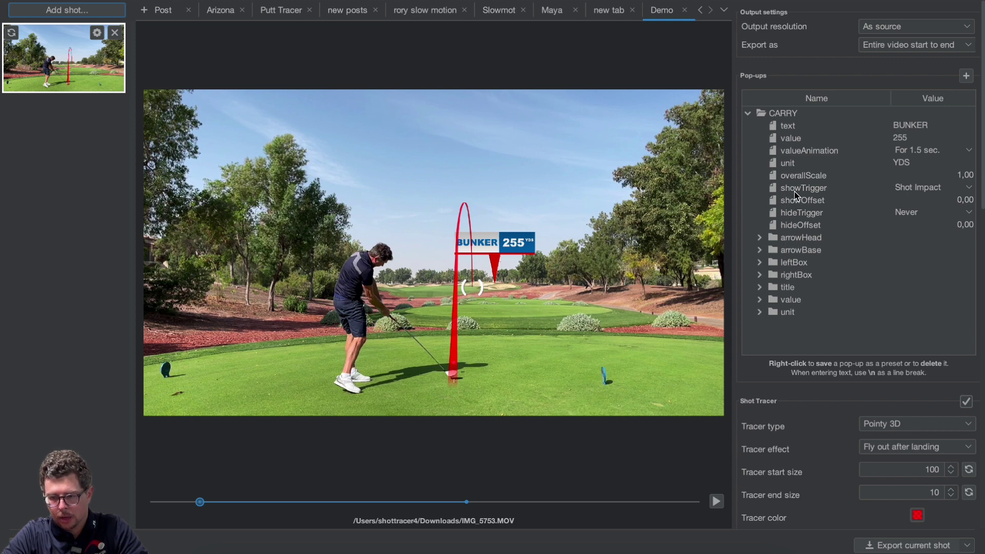
Step: Have the pop-up appear two seconds before impact, with showTrigger at Shot Impact and showOffset at -2
{"action": "left_click", "coordinate": [932, 188]}
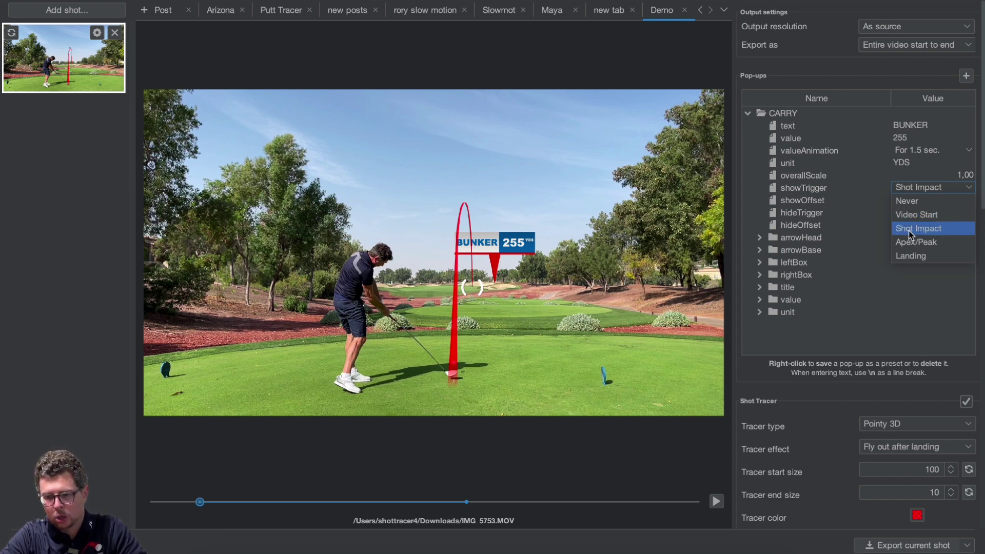
{"action": "left_click", "coordinate": [917, 232]}
{"action": "double_click", "coordinate": [954, 200]}
{"action": "left_click_drag", "start_coordinate": [958, 200], "coordinate": [943, 199]}
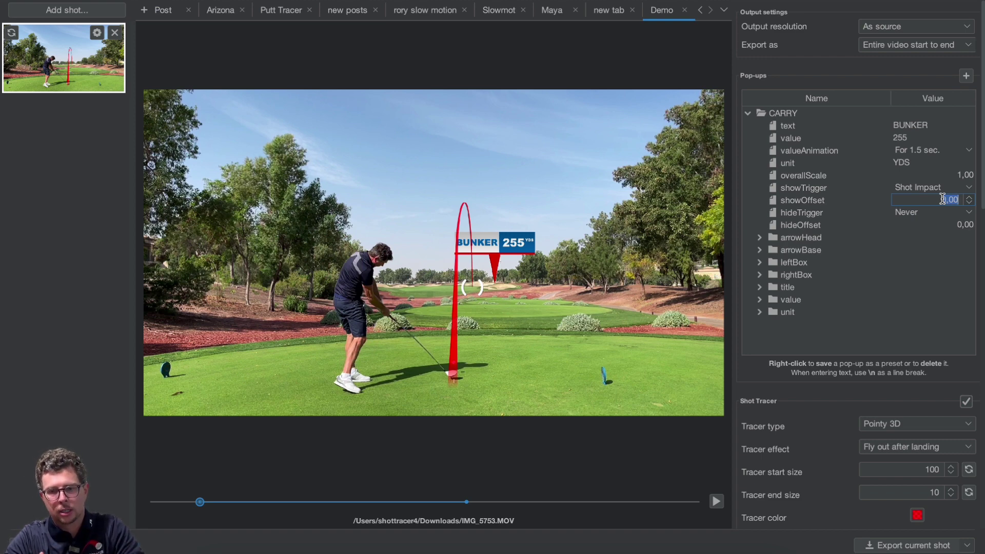
{"action": "key", "text": "BackSpace"}
{"action": "type", "text": "-2"}
{"action": "key", "text": "Return"}
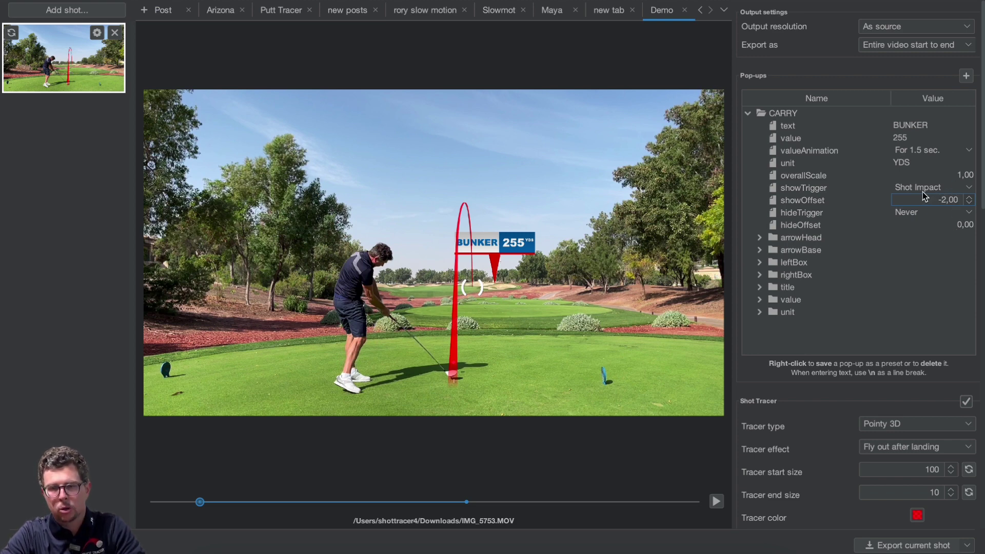
Step: Set the pop-up's value animation to For 0.5 sec. and preview the video
{"action": "left_click", "coordinate": [932, 152]}
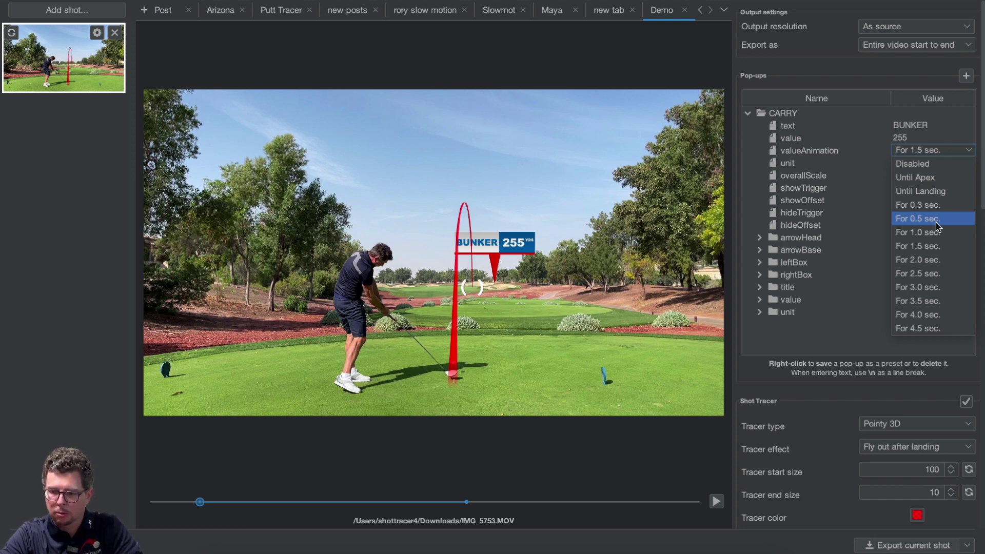
{"action": "left_click", "coordinate": [936, 222]}
{"action": "left_click", "coordinate": [719, 502]}
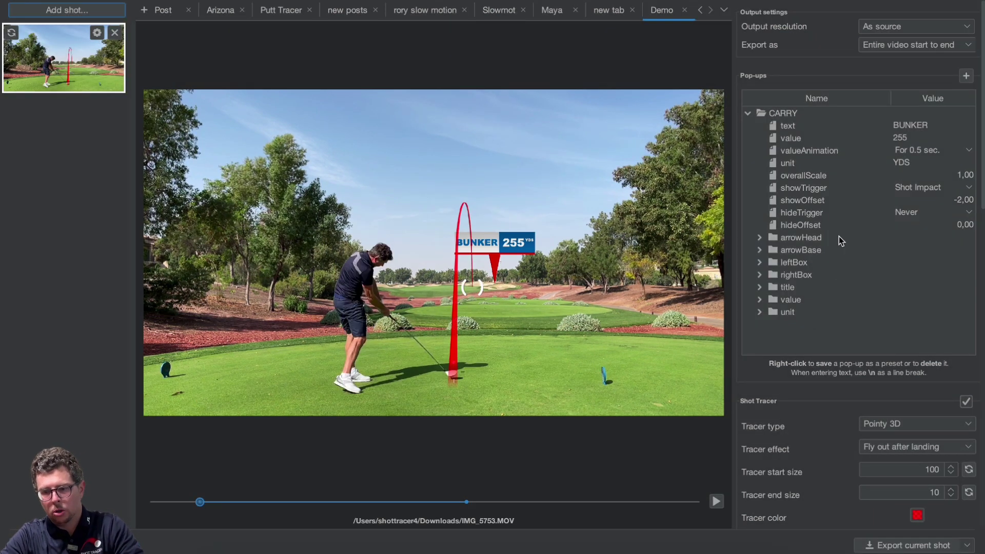
Step: Set the pop-up's hideTrigger to Apex/Peak with a hideOffset of 1,00, and play the video to check the timing
{"action": "left_click", "coordinate": [918, 213]}
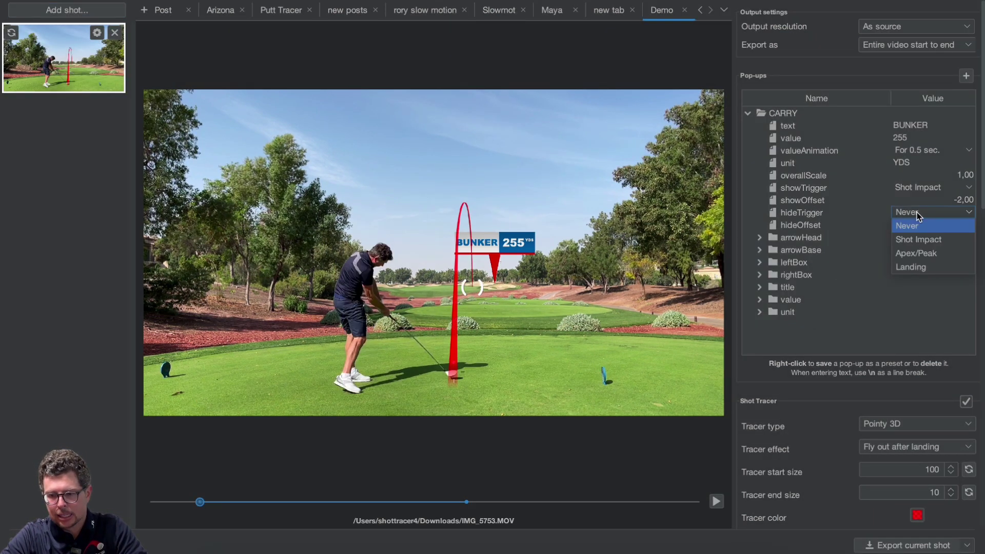
{"action": "left_click", "coordinate": [916, 253]}
{"action": "left_click", "coordinate": [956, 225]}
{"action": "key", "text": "BackSpace"}
{"action": "type", "text": "1,00"}
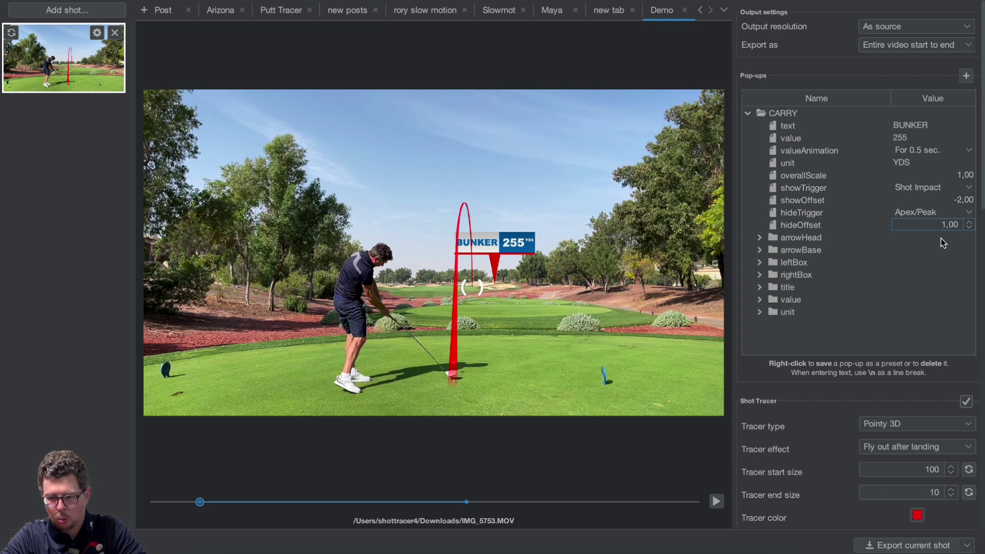
{"action": "left_click", "coordinate": [716, 501]}
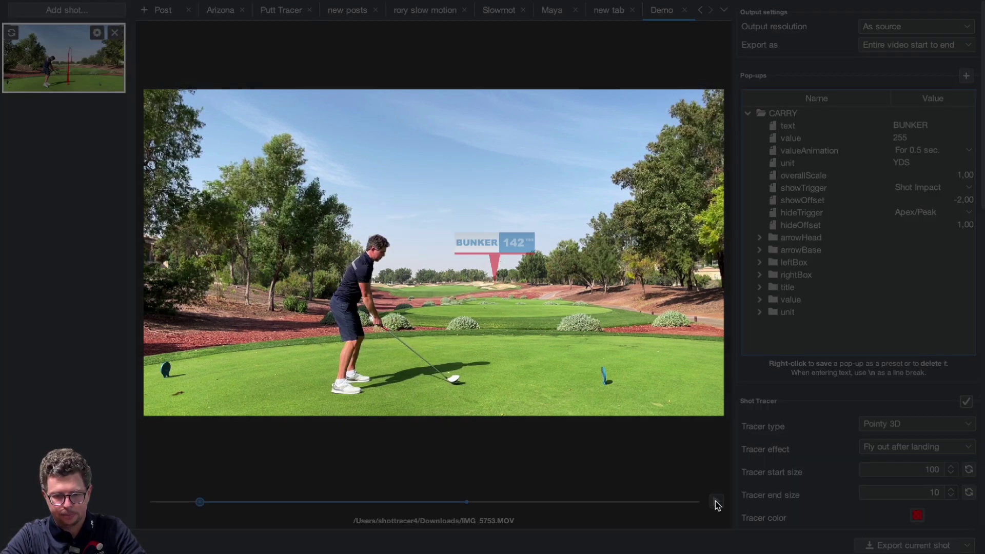
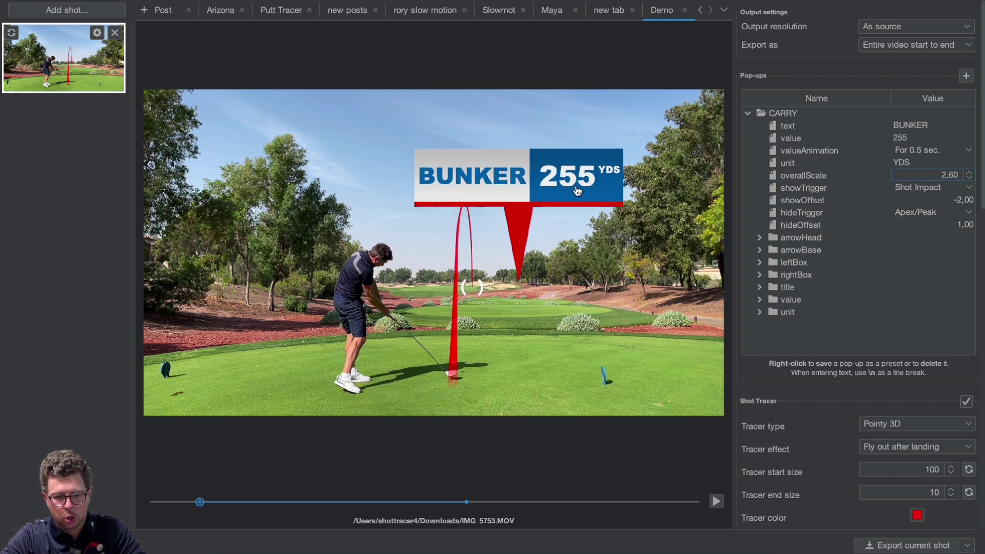
Step: Apply an overallScale of 2,60 to the pop-up and tint its arrow head bright lime green
{"action": "key", "text": "Tab"}
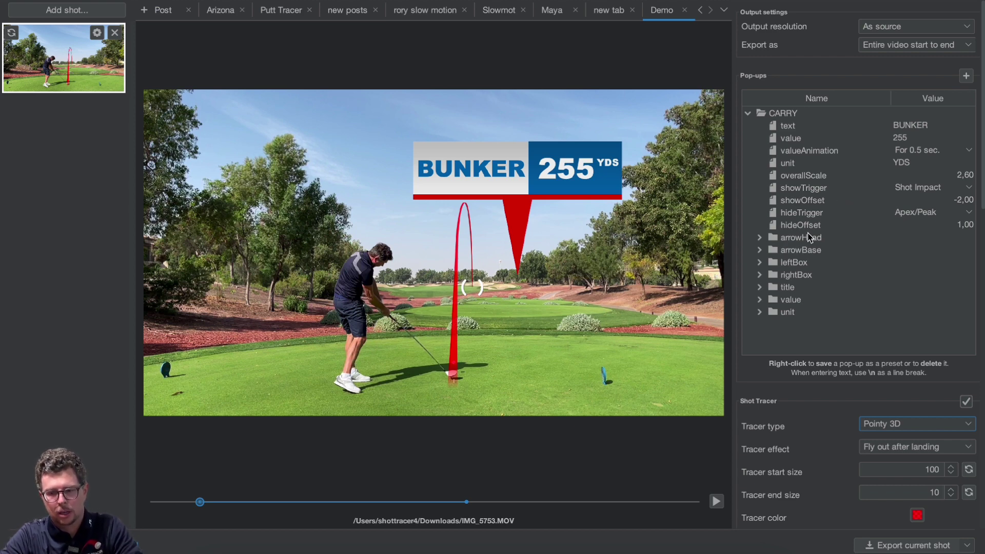
{"action": "left_click", "coordinate": [760, 238]}
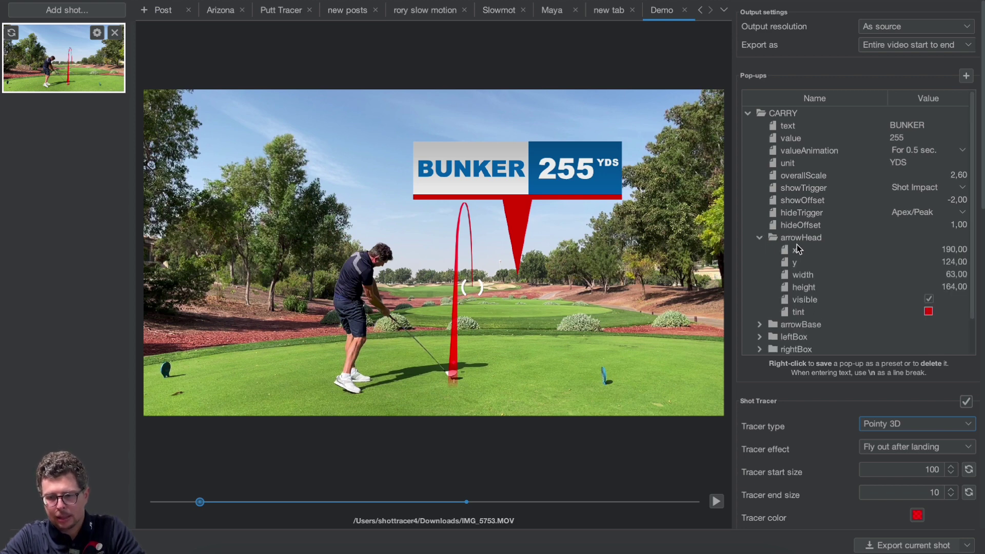
{"action": "double_click", "coordinate": [929, 312]}
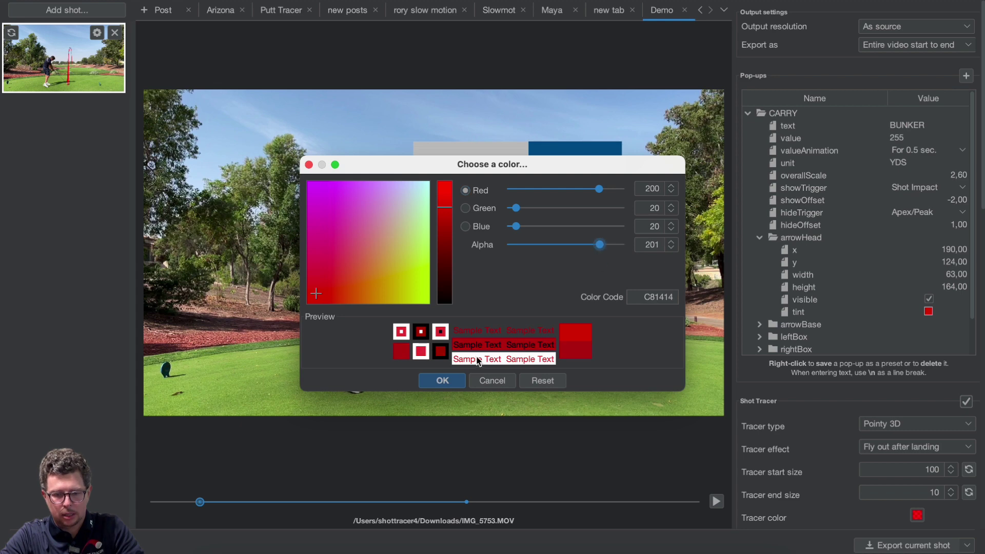
{"action": "left_click", "coordinate": [442, 380]}
{"action": "double_click", "coordinate": [929, 311]}
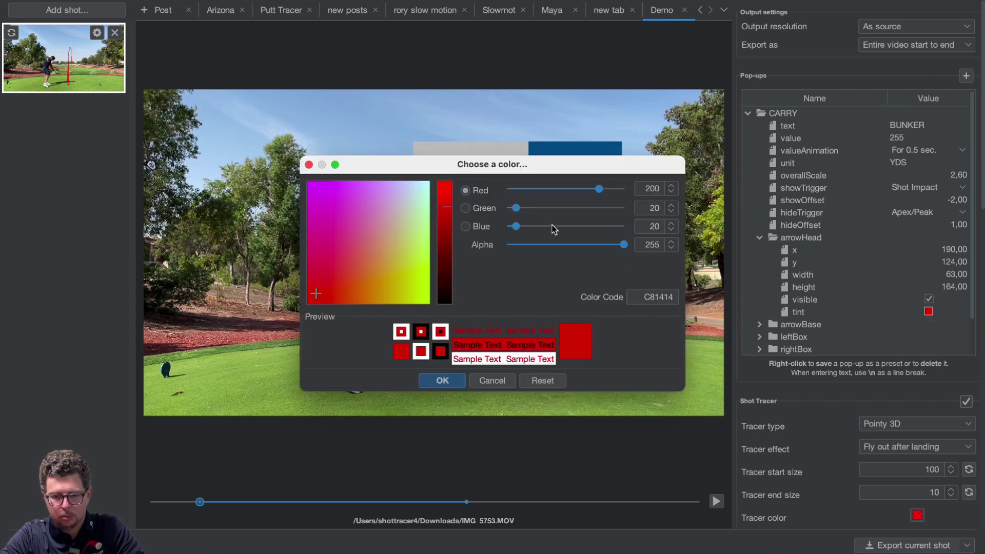
{"action": "left_click", "coordinate": [443, 334]}
{"action": "left_click", "coordinate": [441, 379]}
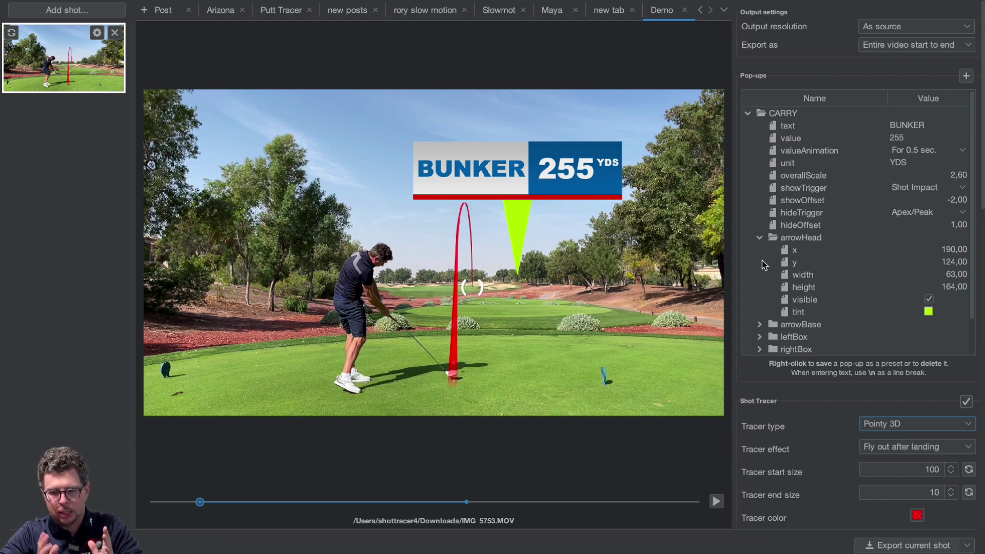
Step: Try shifting the arrow head sideways with x values of 244, 248 and 290
{"action": "double_click", "coordinate": [944, 250]}
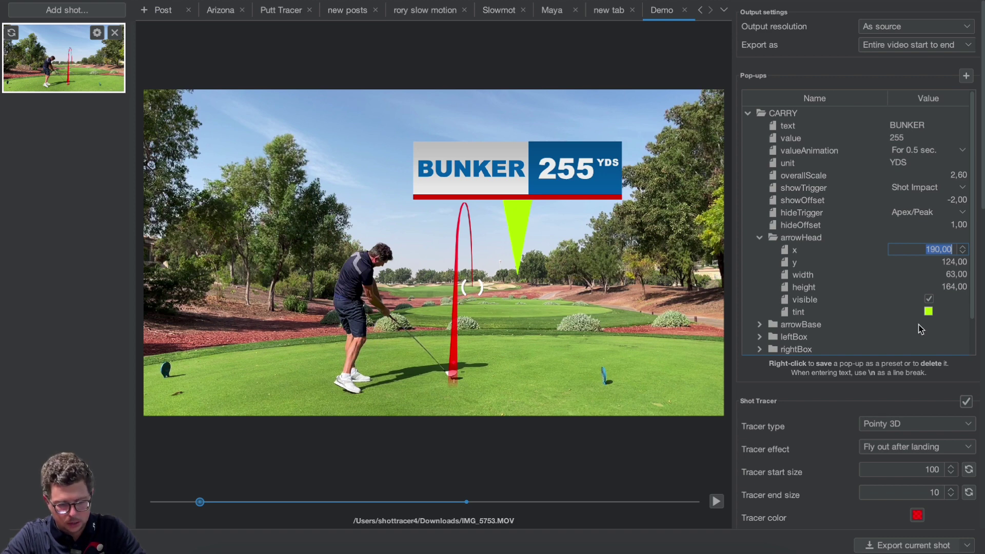
{"action": "type", "text": "244"}
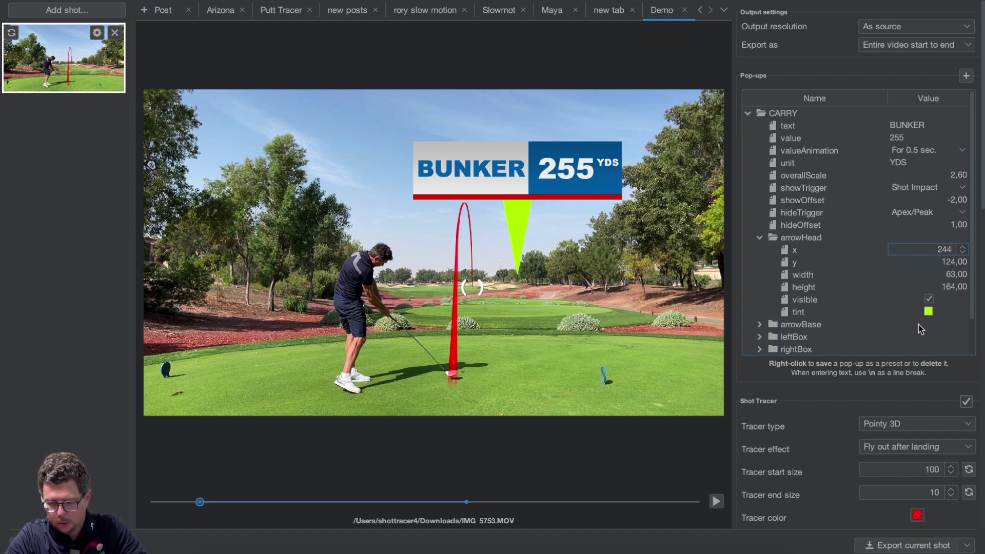
{"action": "key", "text": "Return"}
{"action": "double_click", "coordinate": [937, 251]}
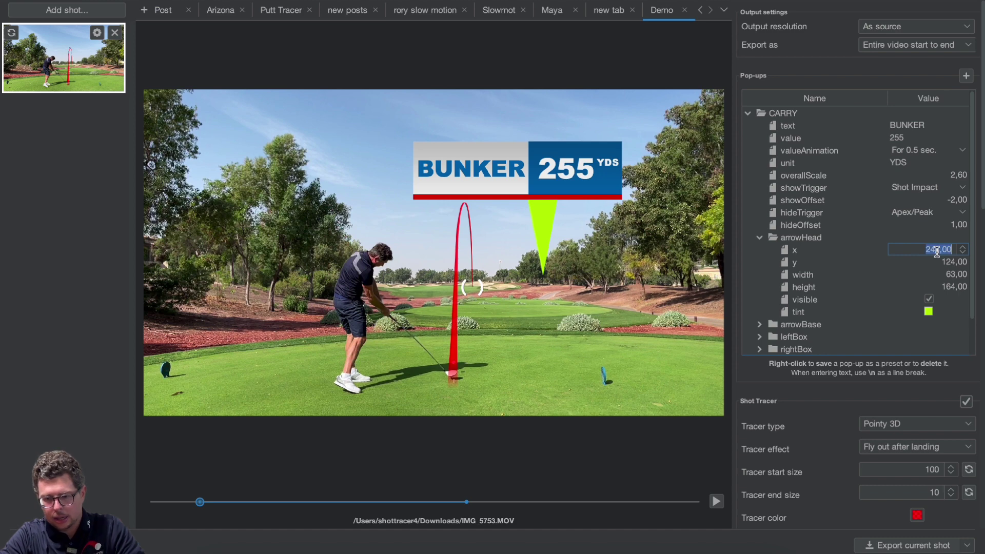
{"action": "type", "text": "2"}
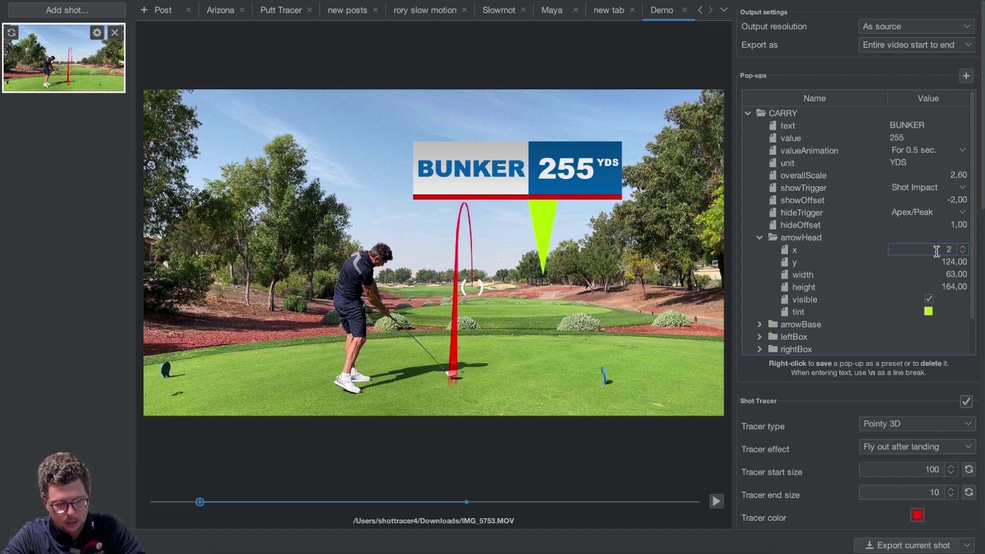
{"action": "type", "text": "48"}
{"action": "key", "text": "Return"}
{"action": "double_click", "coordinate": [937, 251]}
{"action": "type", "text": "2"}
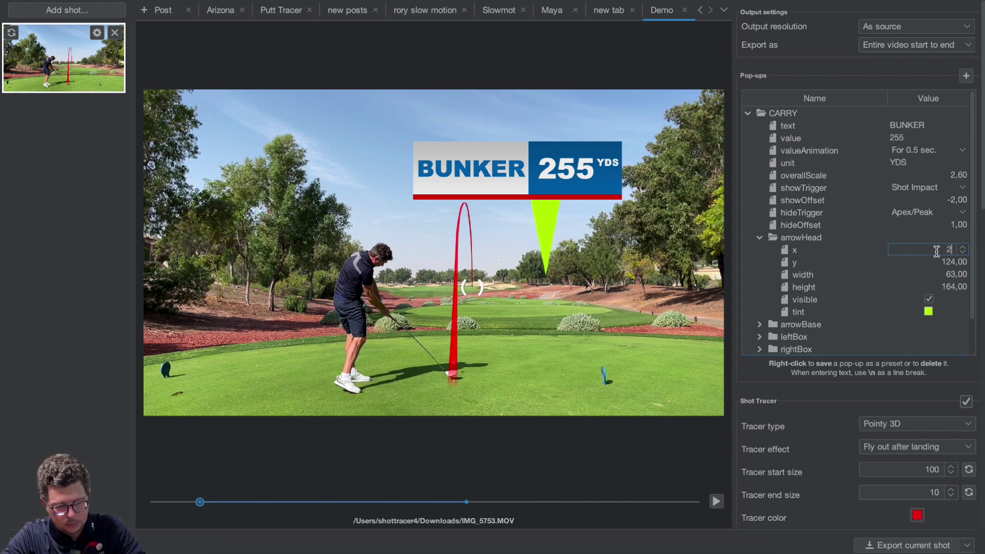
{"action": "type", "text": "90"}
{"action": "key", "text": "Return"}
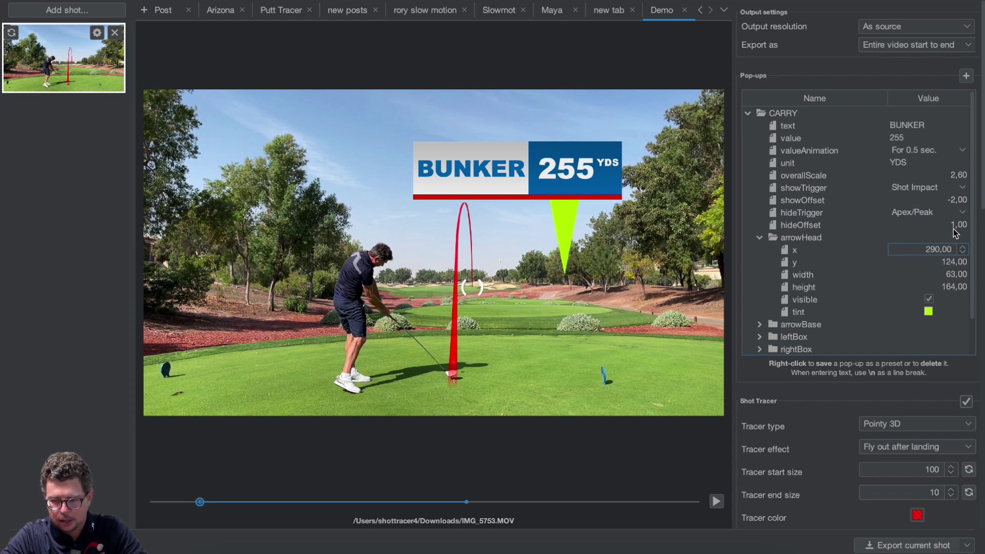
Step: Set the arrow head's x position back to 190
{"action": "double_click", "coordinate": [930, 249]}
{"action": "type", "text": "190"}
{"action": "key", "text": "Return"}
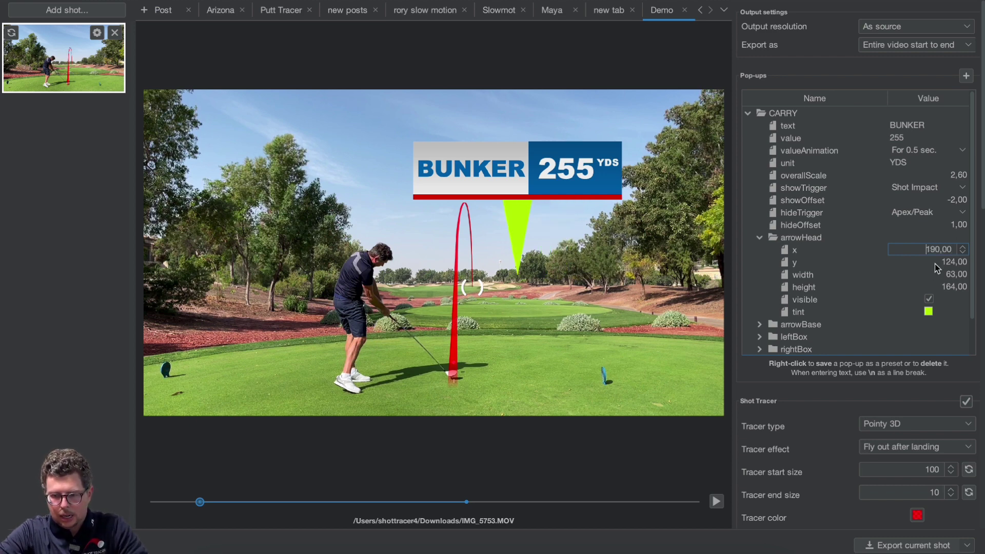
Step: Widen the pop-up's arrow head by setting its width to 100
{"action": "left_click", "coordinate": [795, 277]}
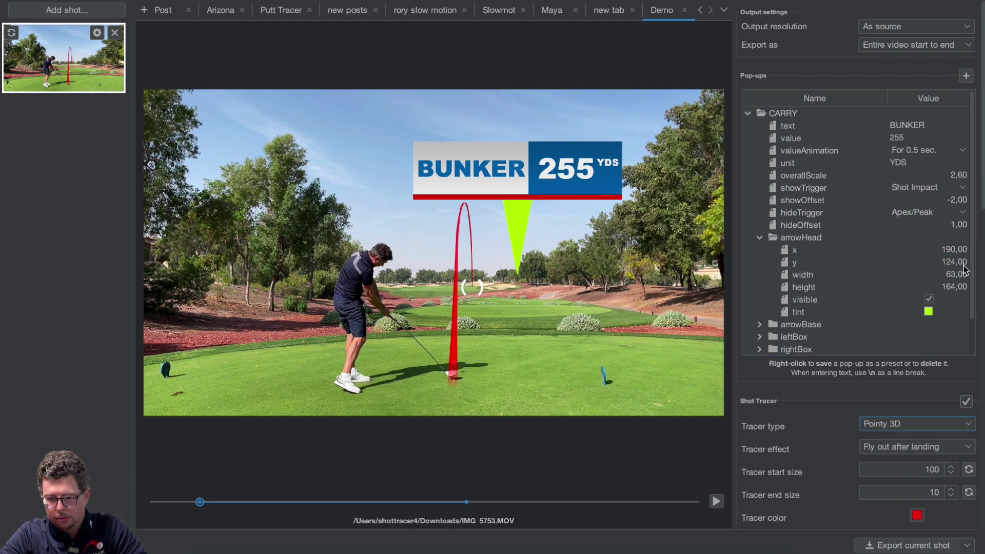
{"action": "double_click", "coordinate": [950, 275]}
{"action": "type", "text": "100"}
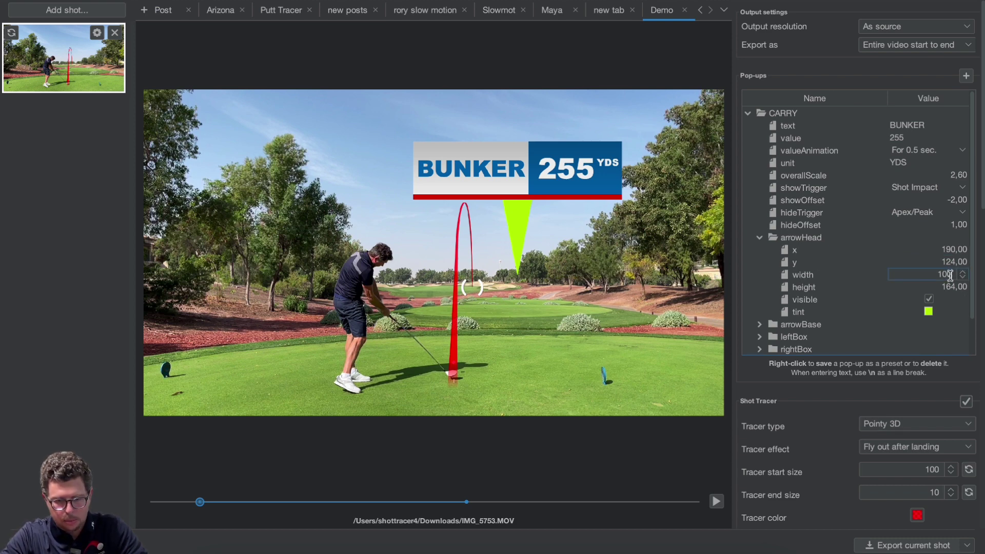
{"action": "key", "text": "Return"}
{"action": "double_click", "coordinate": [943, 274]}
{"action": "triple_click", "coordinate": [943, 274]}
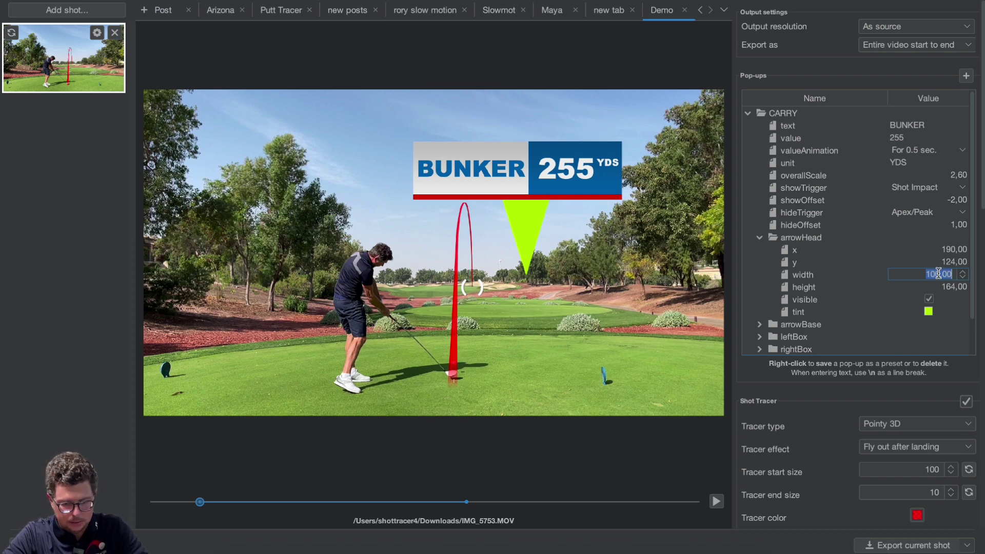
{"action": "key", "text": "Tab"}
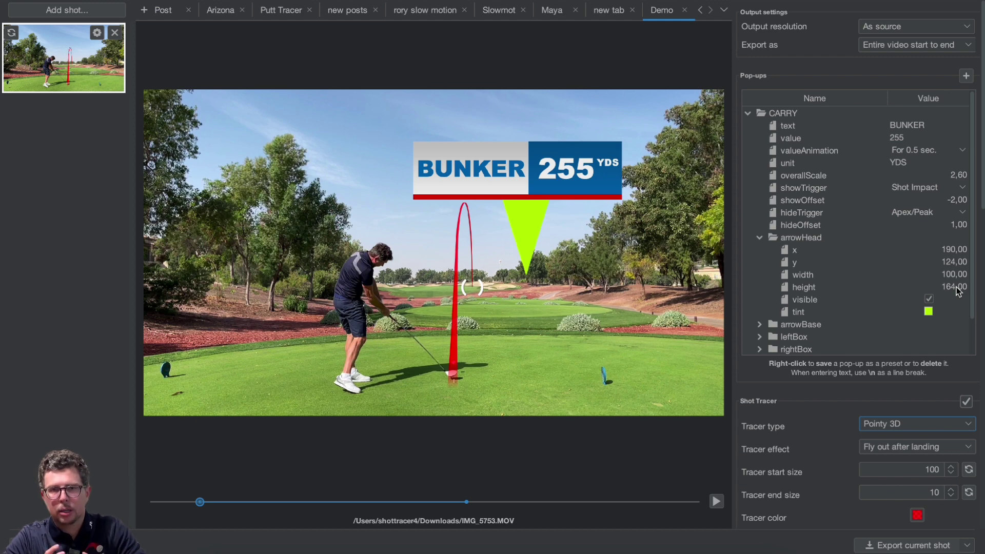
Step: Move the pop-up further right in the video frame with its arrow head temporarily hidden, and show the arrow head again
{"action": "left_click", "coordinate": [928, 300]}
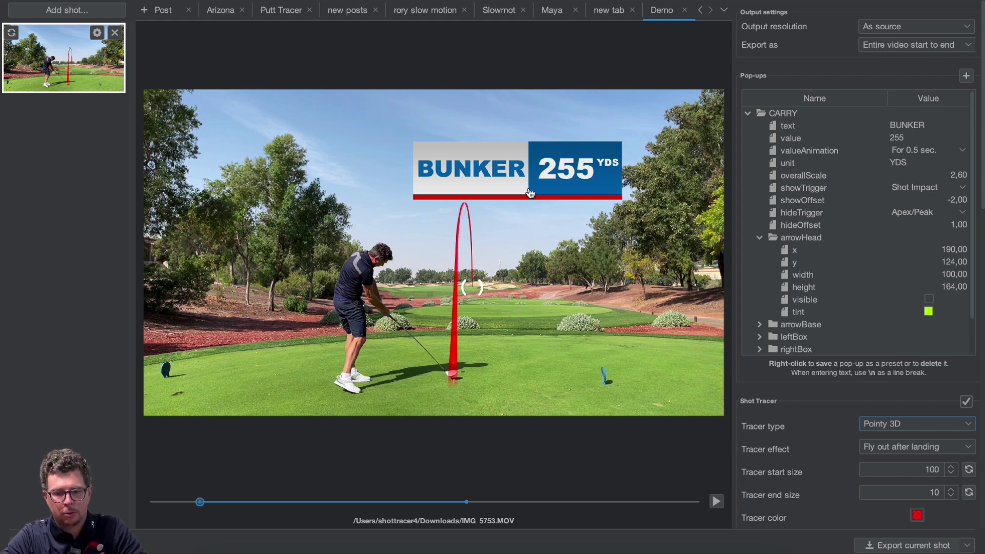
{"action": "left_click_drag", "start_coordinate": [531, 194], "coordinate": [616, 200]}
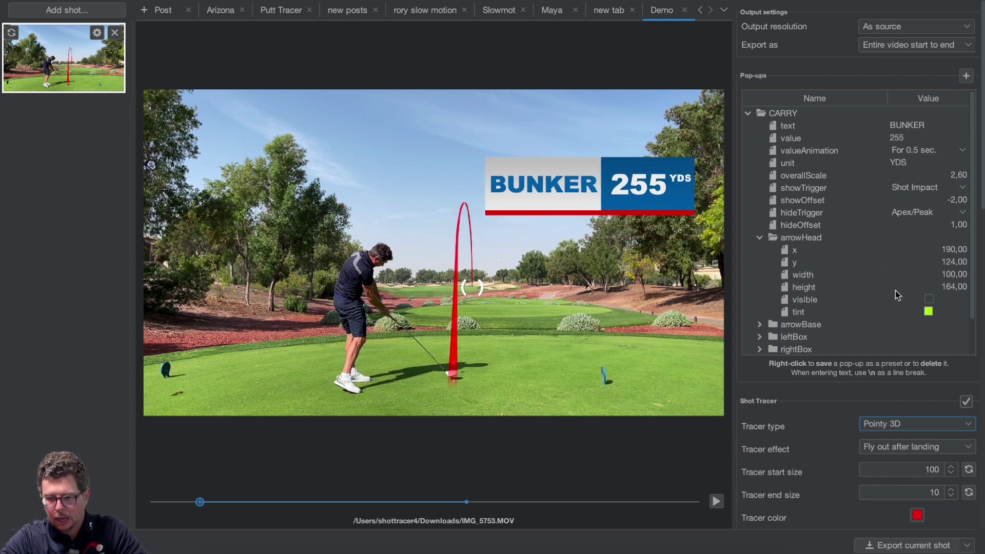
{"action": "left_click", "coordinate": [929, 298]}
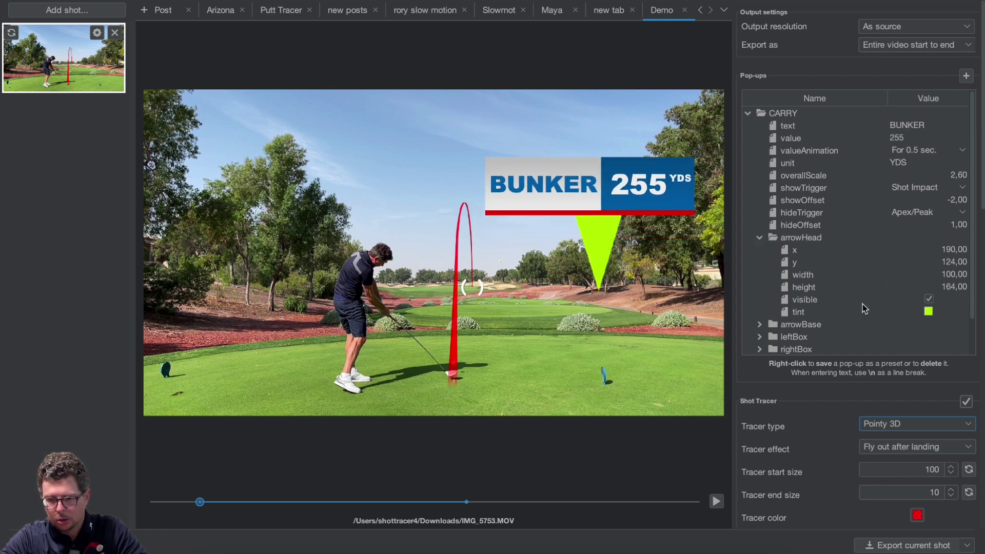
Step: Toggle the visibility of the pop-up's arrow base off and back on
{"action": "left_click", "coordinate": [758, 326]}
{"action": "scroll", "coordinate": [758, 325], "scroll_direction": "down", "scroll_amount": 5}
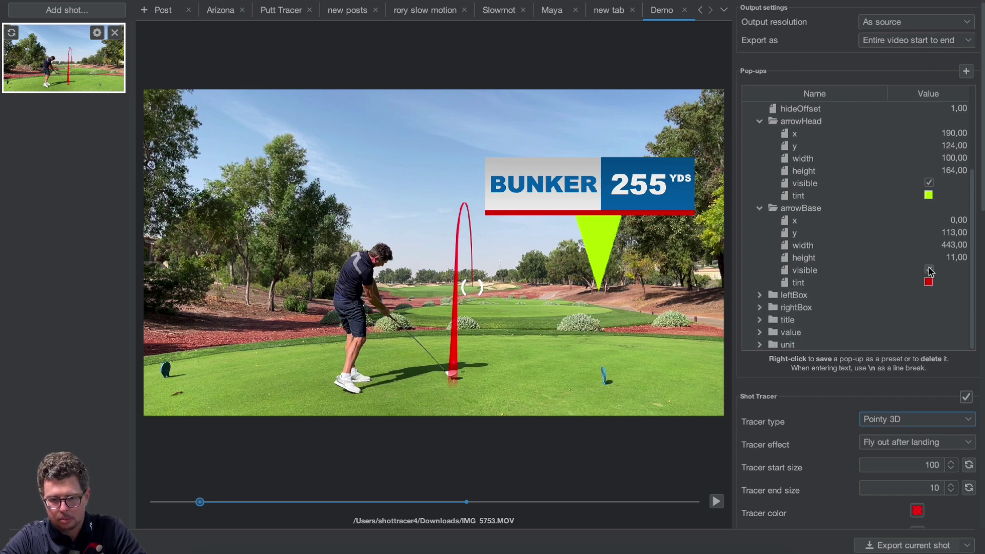
{"action": "left_click", "coordinate": [929, 270]}
{"action": "left_click", "coordinate": [929, 271]}
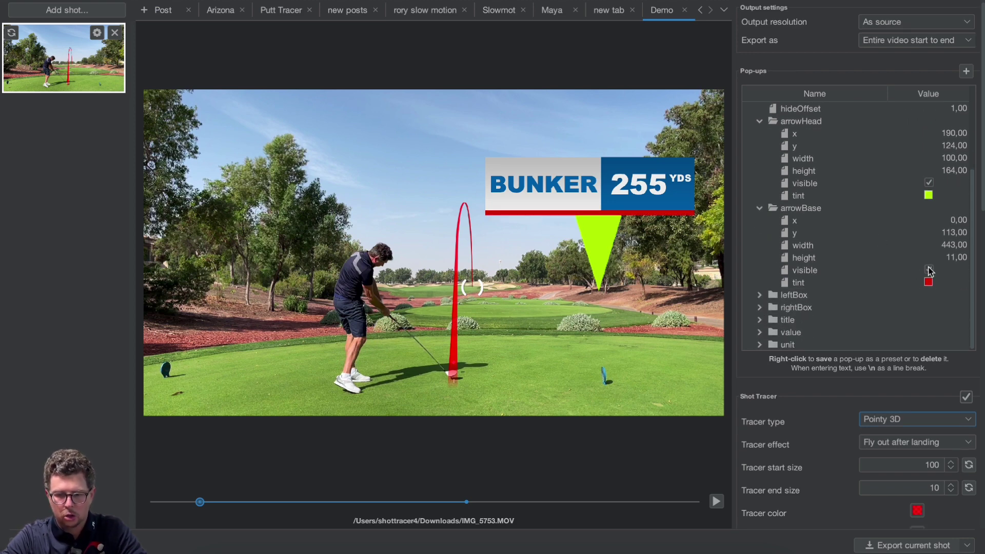
Step: Toggle the left box's visibility off and back on, and accept its tint color
{"action": "left_click", "coordinate": [760, 295]}
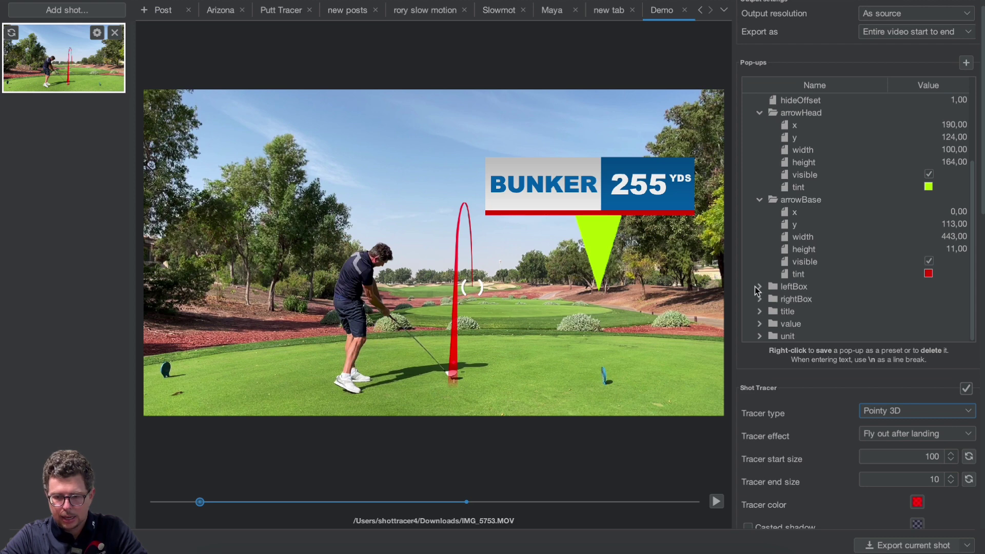
{"action": "scroll", "coordinate": [759, 287], "scroll_direction": "down", "scroll_amount": 2}
{"action": "scroll", "coordinate": [759, 285], "scroll_direction": "down", "scroll_amount": 3}
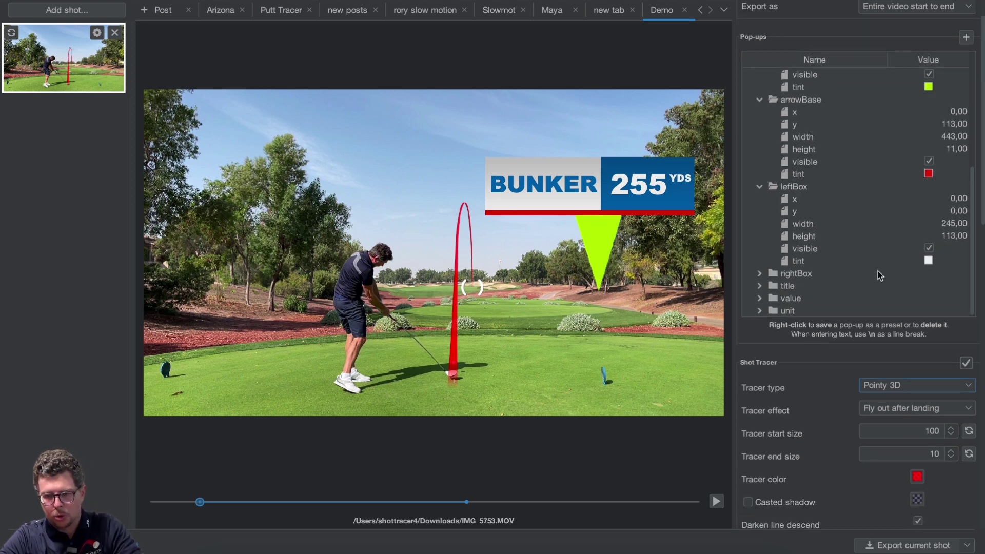
{"action": "scroll", "coordinate": [878, 271], "scroll_direction": "down", "scroll_amount": 2}
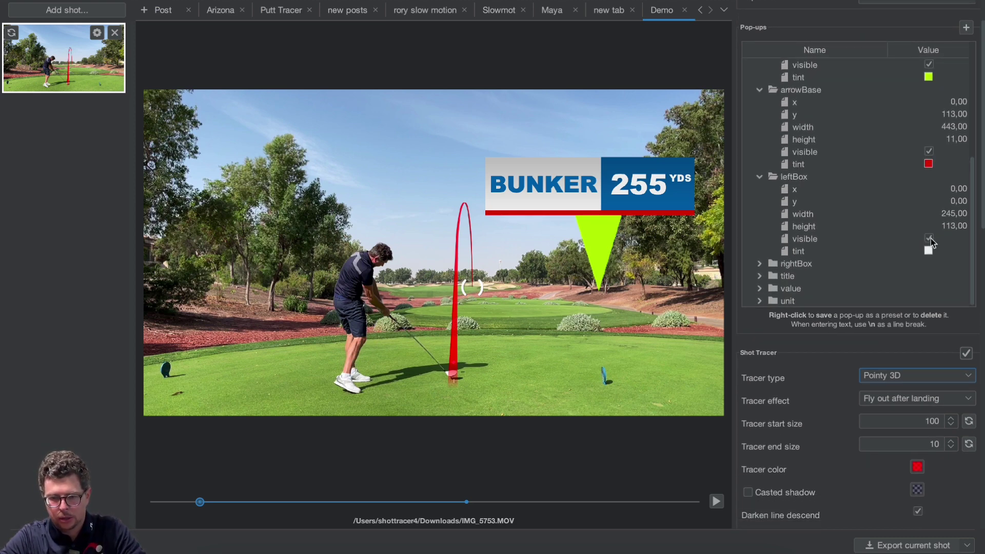
{"action": "left_click", "coordinate": [929, 239]}
{"action": "left_click", "coordinate": [929, 239]}
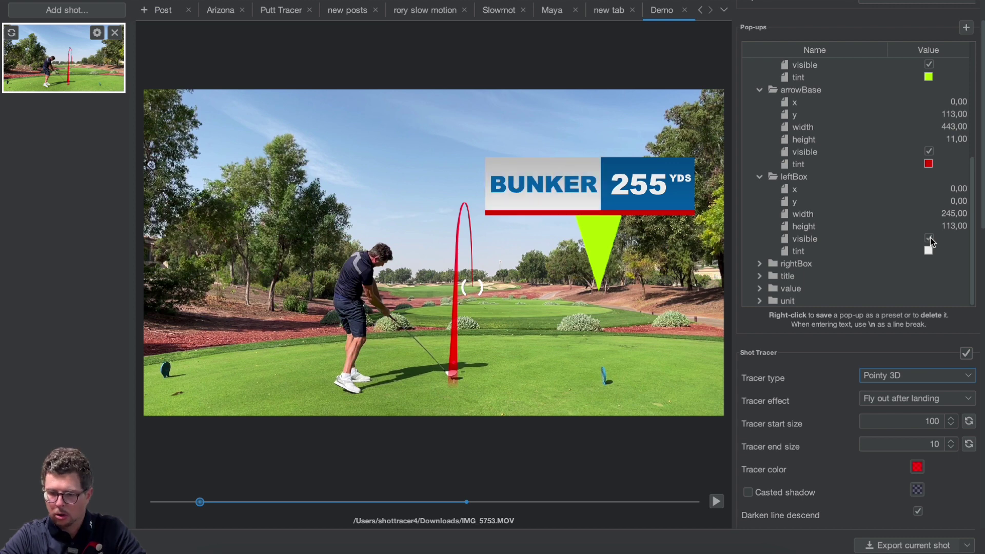
{"action": "left_click", "coordinate": [926, 251]}
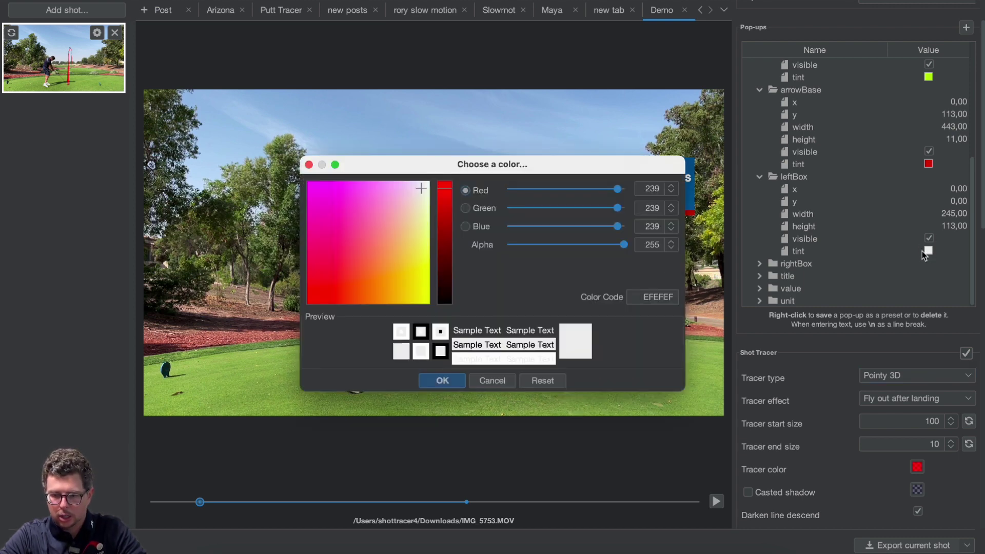
{"action": "left_click", "coordinate": [452, 380]}
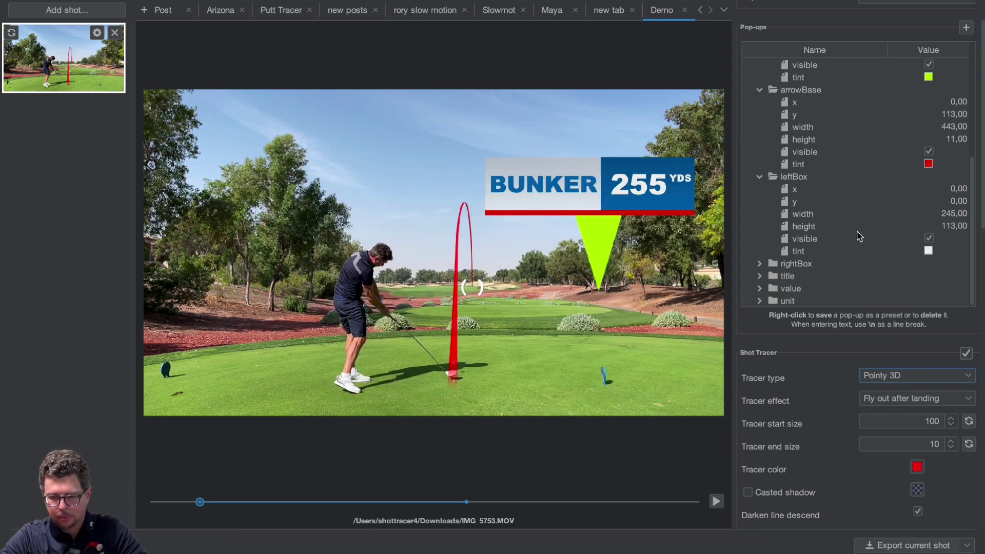
Step: Tint the pop-up's right box semi-transparent red, using color FF0000 with an alpha of 171
{"action": "left_click", "coordinate": [760, 263]}
{"action": "scroll", "coordinate": [760, 253], "scroll_direction": "down", "scroll_amount": 3}
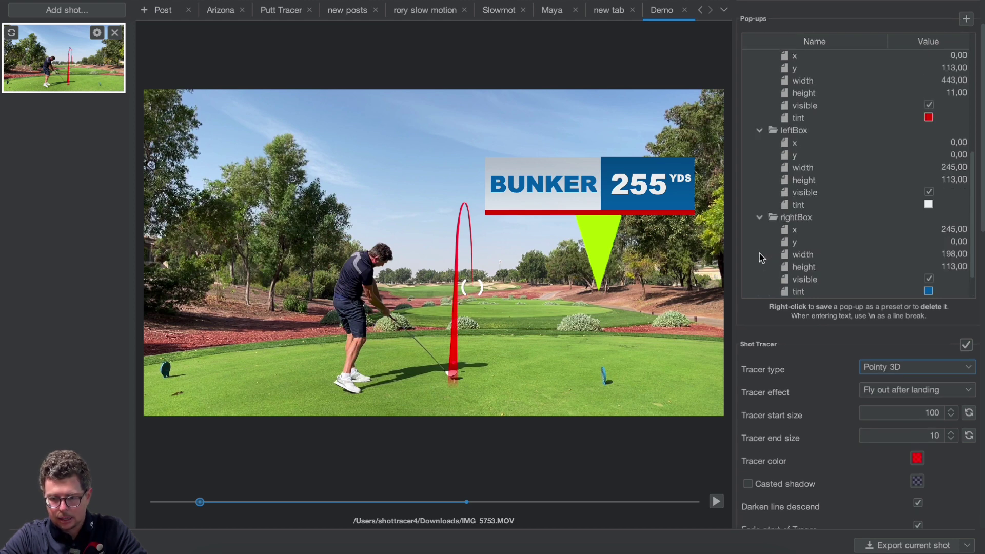
{"action": "left_click", "coordinate": [929, 259]}
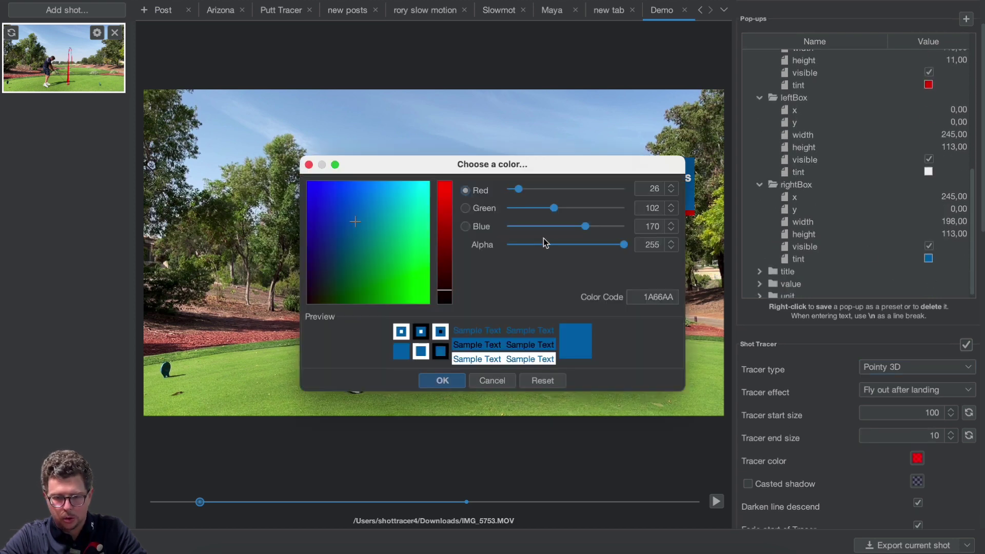
{"action": "left_click", "coordinate": [589, 246]}
{"action": "left_click_drag", "start_coordinate": [411, 277], "coordinate": [446, 90]}
{"action": "left_click", "coordinate": [378, 236]}
{"action": "left_click_drag", "start_coordinate": [378, 236], "coordinate": [308, 302]}
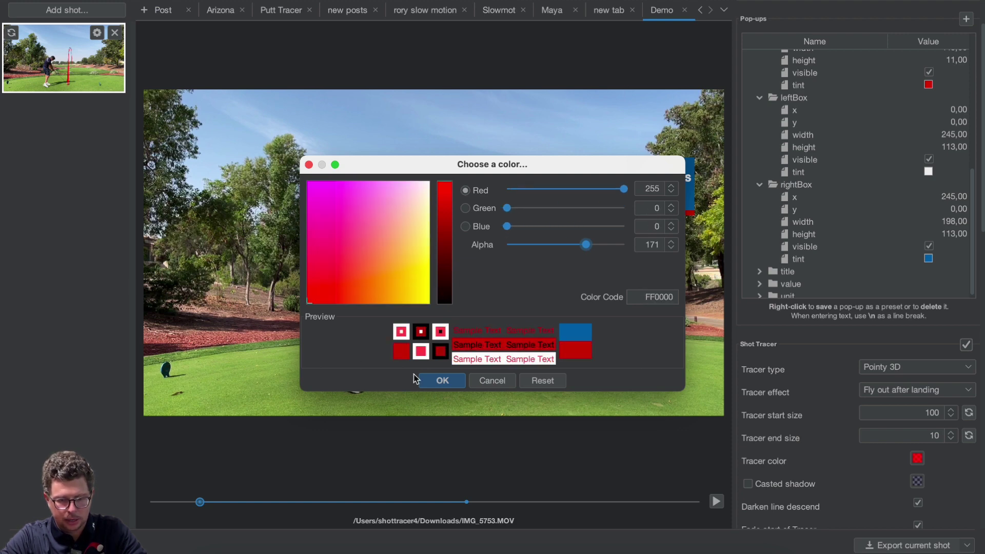
{"action": "left_click", "coordinate": [440, 383]}
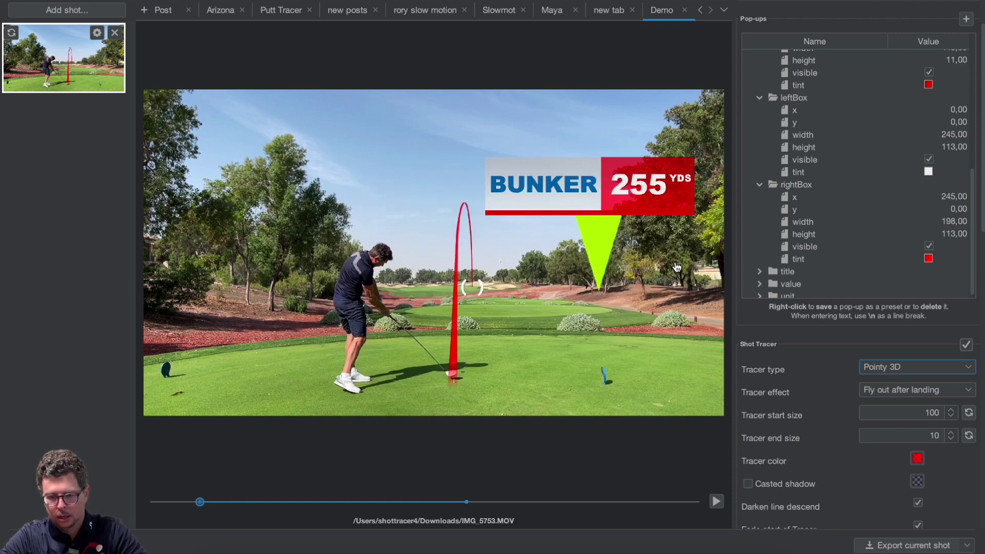
Step: Change the font of the pop-up's title text to the bold italic AvenirNext variant
{"action": "left_click", "coordinate": [760, 271]}
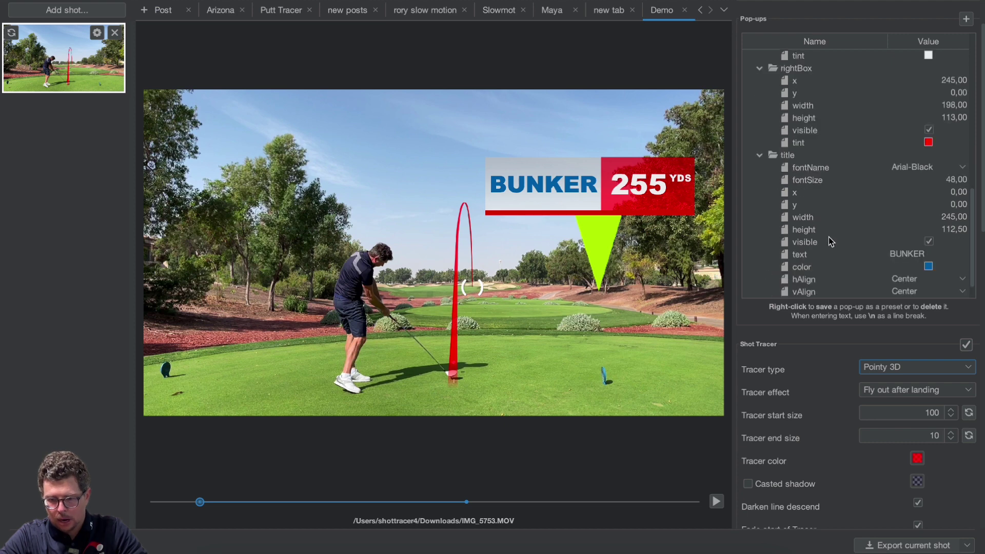
{"action": "scroll", "coordinate": [830, 237], "scroll_direction": "down", "scroll_amount": 3}
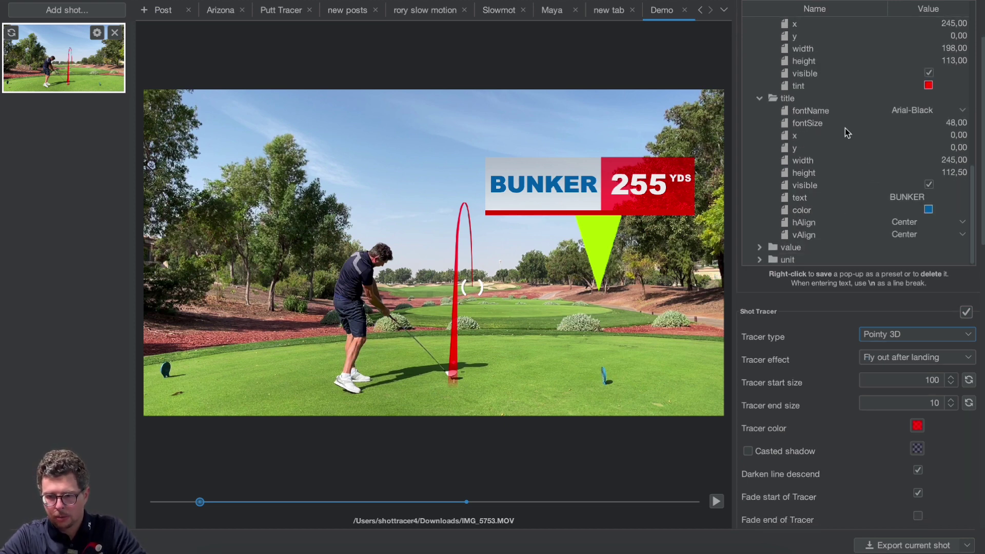
{"action": "left_click", "coordinate": [912, 112]}
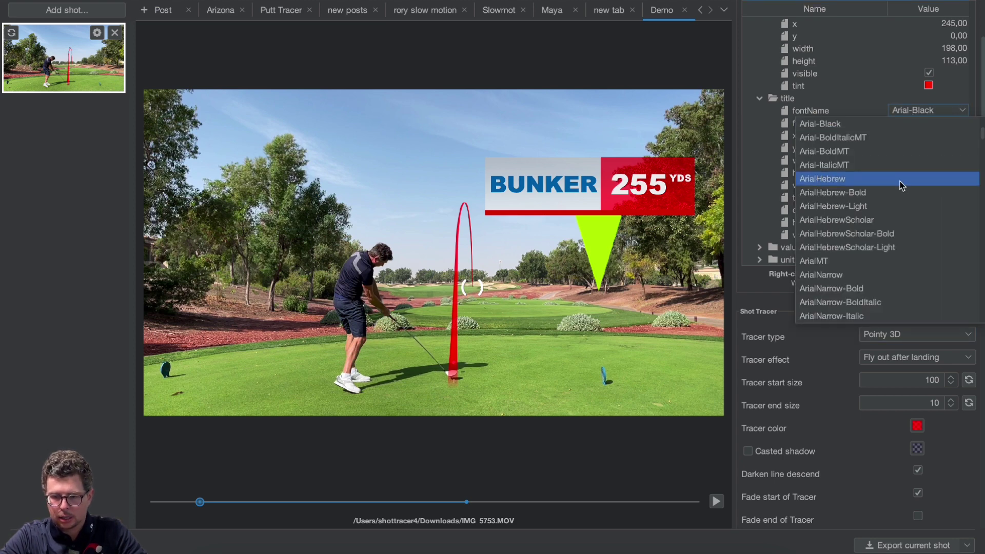
{"action": "scroll", "coordinate": [877, 273], "scroll_direction": "down", "scroll_amount": 10}
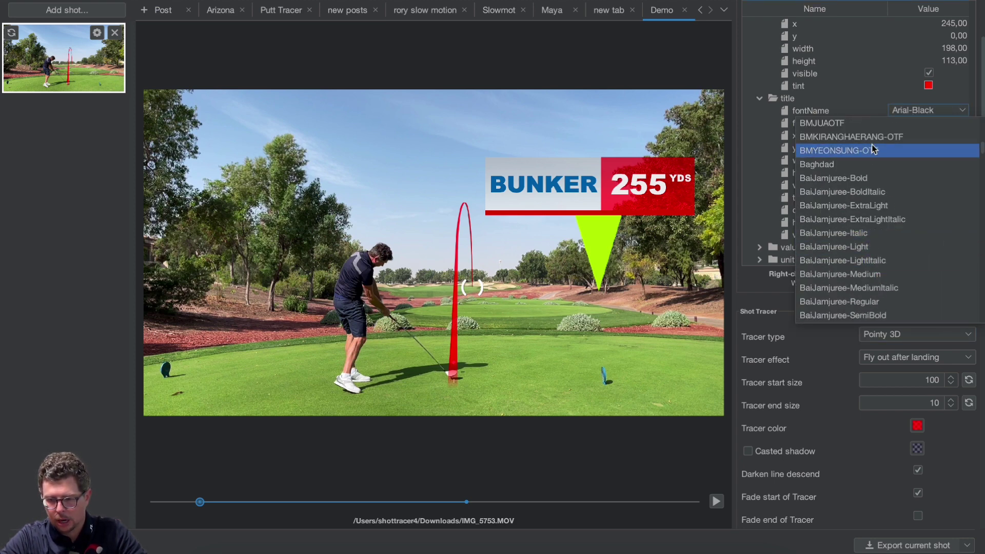
{"action": "scroll", "coordinate": [874, 149], "scroll_direction": "up", "scroll_amount": 3}
{"action": "left_click", "coordinate": [869, 238]}
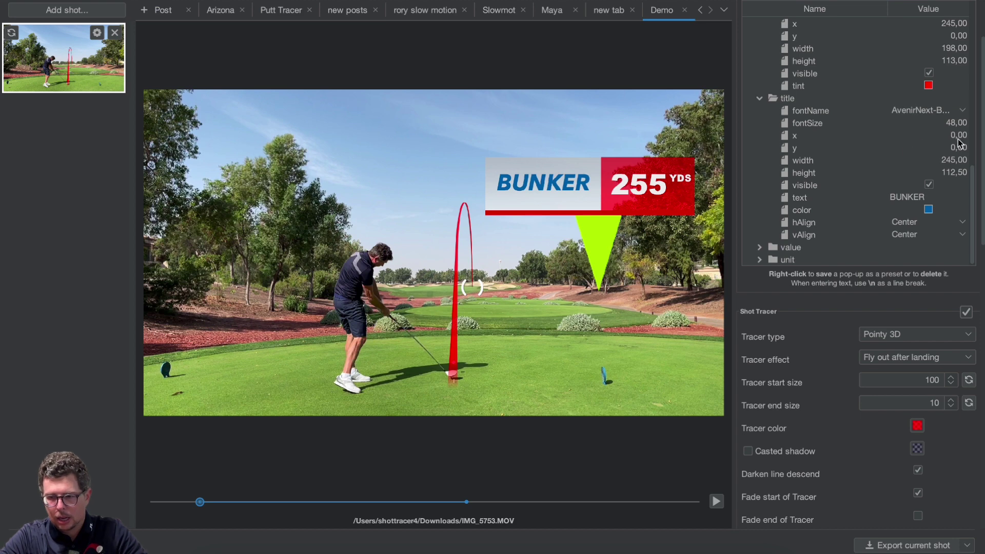
Step: Set the title text's font size to 55 and collapse the title's property group
{"action": "double_click", "coordinate": [954, 123]}
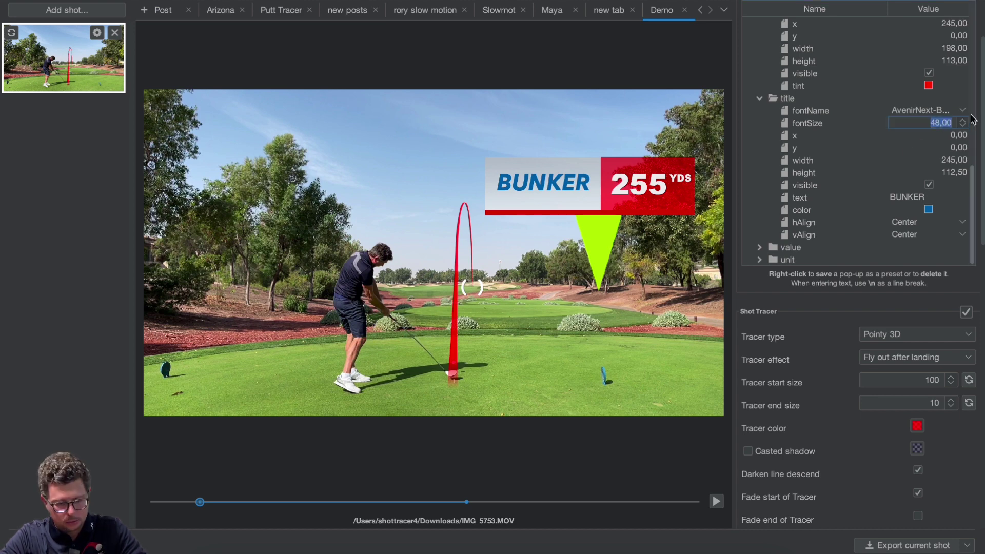
{"action": "type", "text": "55"}
{"action": "key", "text": "Return"}
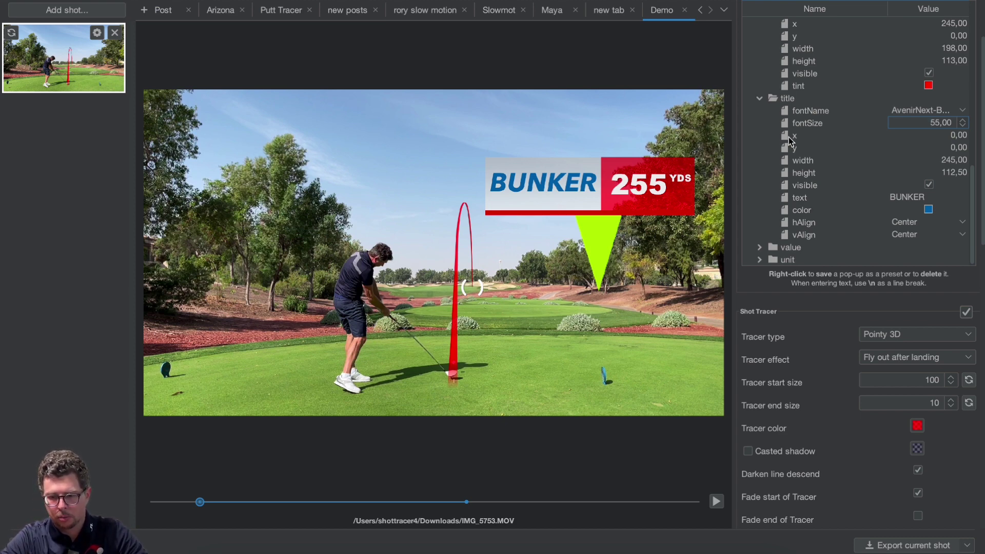
{"action": "left_click", "coordinate": [759, 100]}
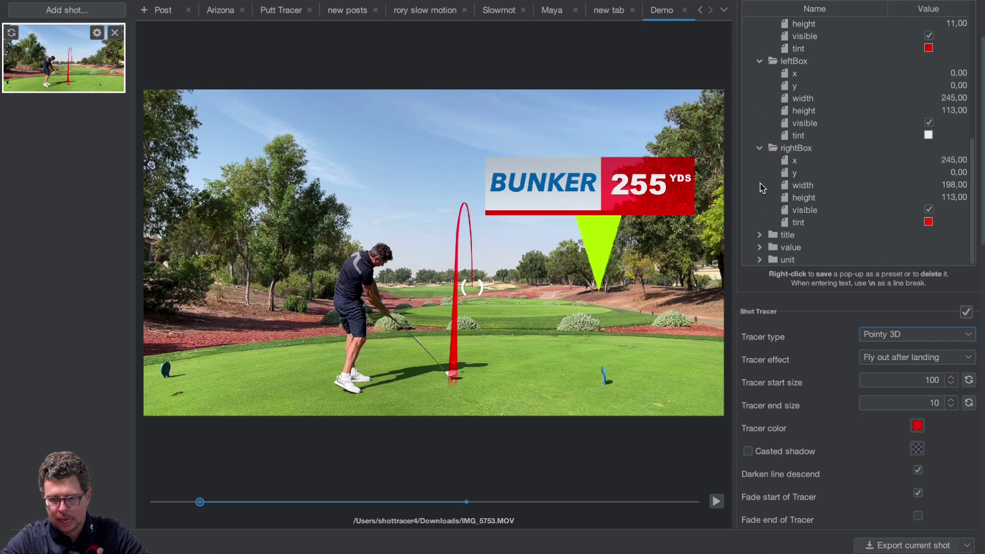
Step: Expand the pop-up's value and unit property groups and review their font, size, position and alignment settings
{"action": "left_click", "coordinate": [760, 247]}
{"action": "scroll", "coordinate": [758, 248], "scroll_direction": "down", "scroll_amount": 3}
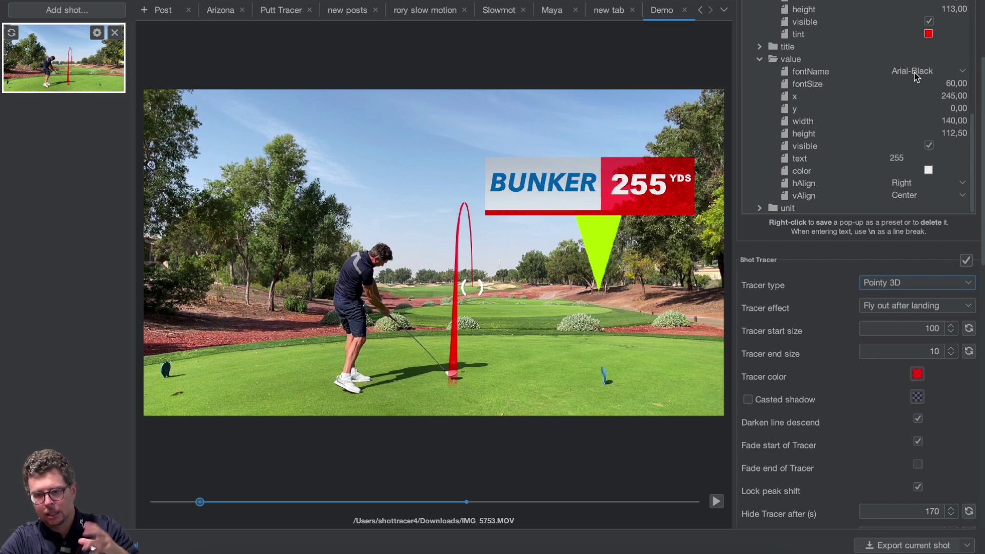
{"action": "scroll", "coordinate": [899, 180], "scroll_direction": "down", "scroll_amount": 1}
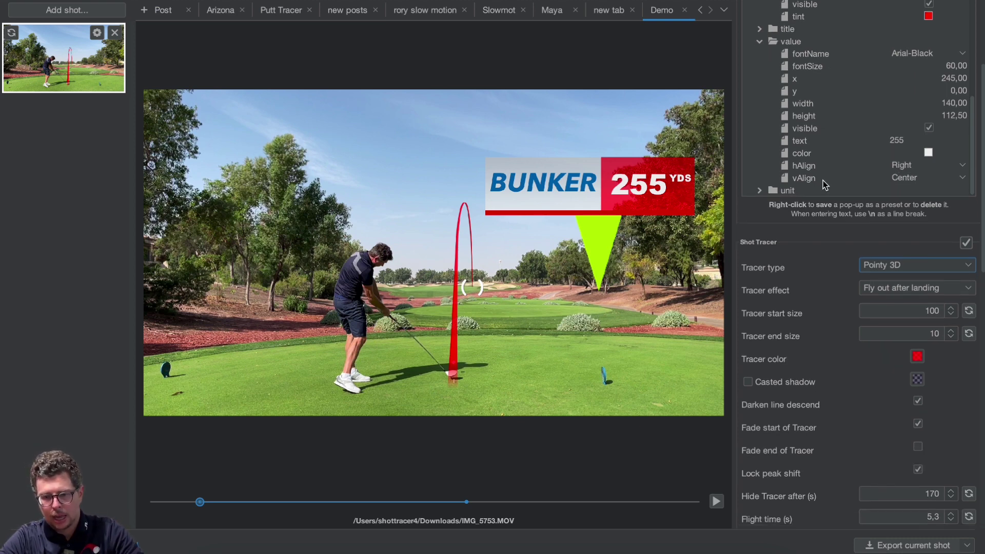
{"action": "left_click", "coordinate": [760, 190]}
{"action": "scroll", "coordinate": [817, 156], "scroll_direction": "down", "scroll_amount": 5}
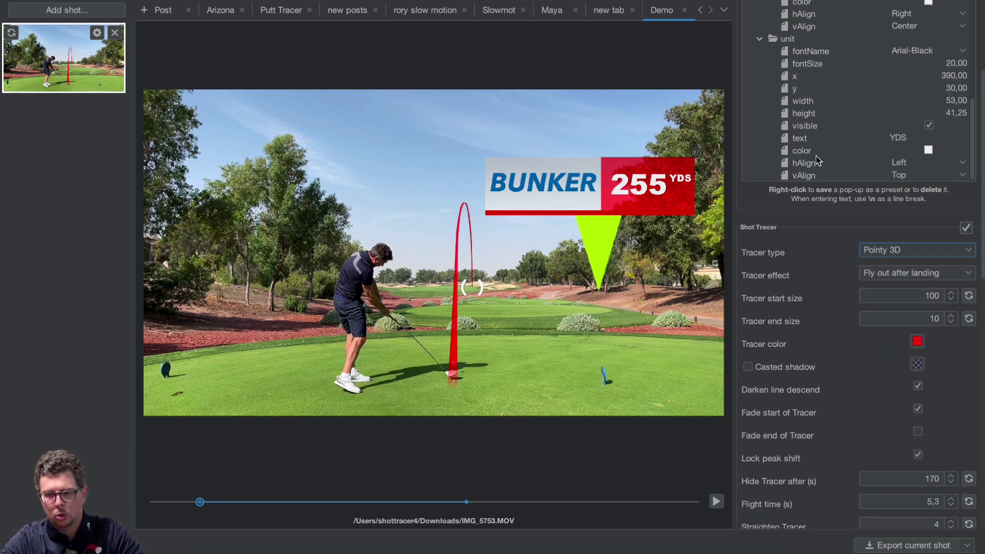
{"action": "scroll", "coordinate": [875, 132], "scroll_direction": "up", "scroll_amount": 3}
{"action": "scroll", "coordinate": [936, 112], "scroll_direction": "down", "scroll_amount": 3}
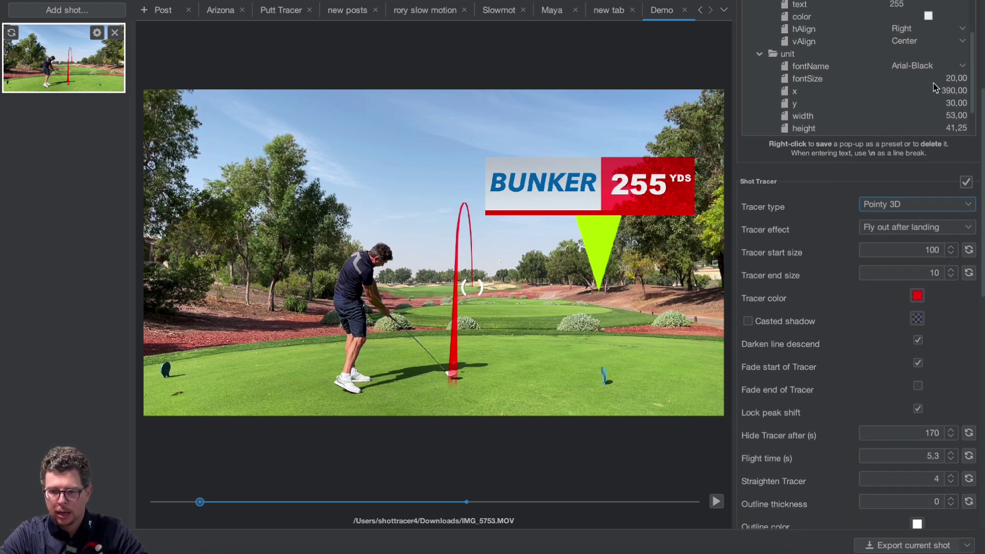
Step: Hide the pop-up's unit text, value text and right box
{"action": "scroll", "coordinate": [934, 92], "scroll_direction": "down", "scroll_amount": 3}
{"action": "left_click", "coordinate": [933, 102]}
{"action": "scroll", "coordinate": [930, 101], "scroll_direction": "up", "scroll_amount": 7}
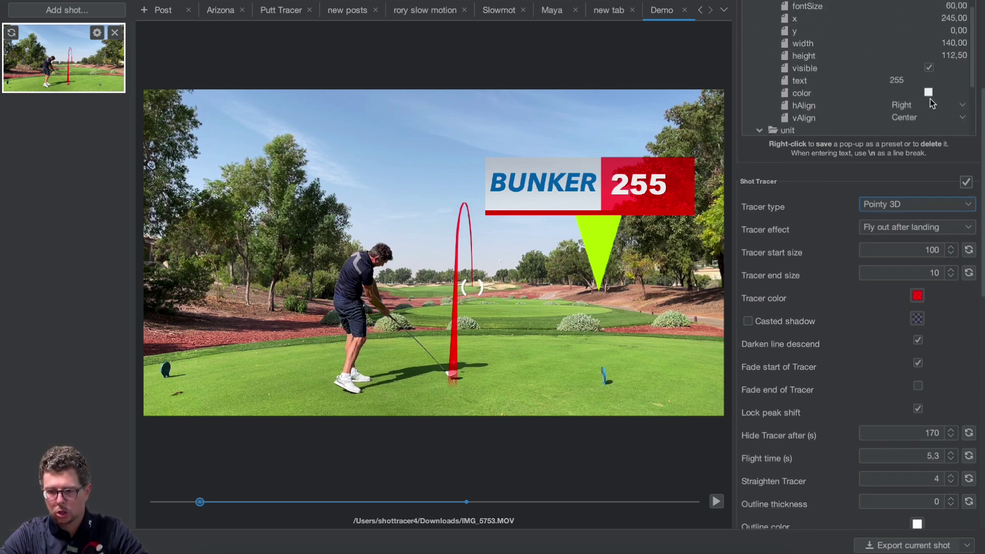
{"action": "left_click", "coordinate": [929, 67]}
{"action": "scroll", "coordinate": [928, 73], "scroll_direction": "up", "scroll_amount": 4}
{"action": "left_click", "coordinate": [929, 29]}
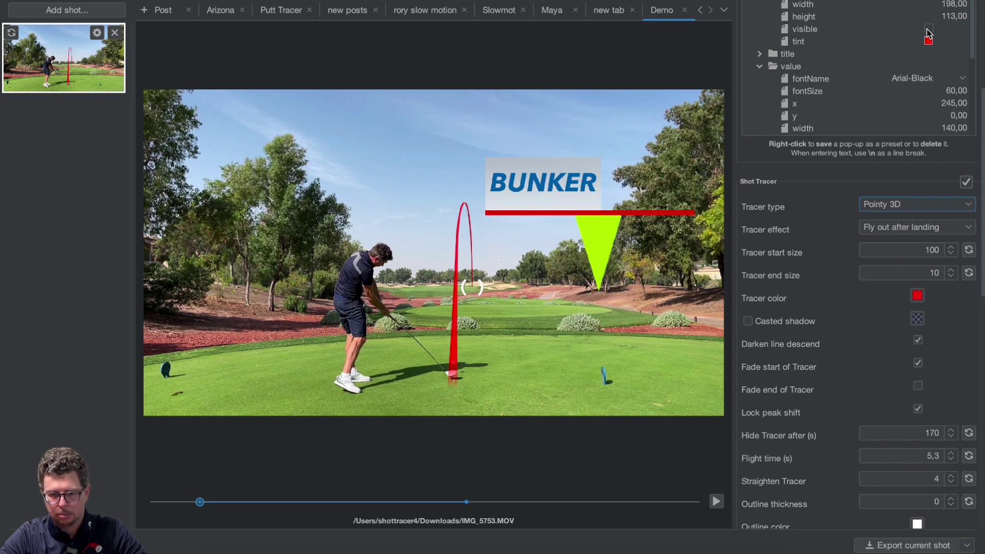
Step: Move the pop-up further left in the video frame, over the tracer's peak, and show its value text again
{"action": "left_click_drag", "start_coordinate": [598, 231], "coordinate": [525, 234]}
{"action": "scroll", "coordinate": [931, 76], "scroll_direction": "down", "scroll_amount": 3}
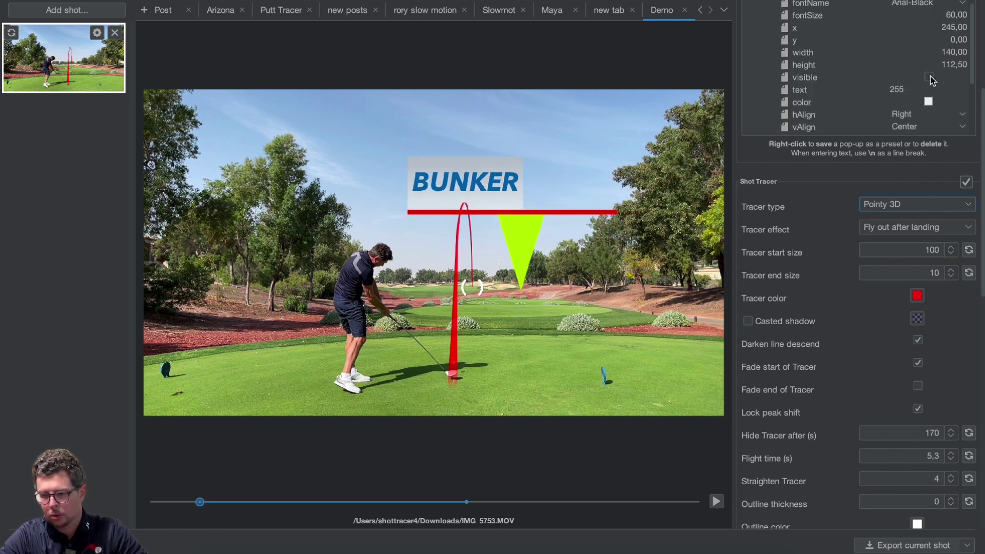
{"action": "left_click", "coordinate": [930, 77]}
Step: Hide the pop-up's arrow head, arrow base and left box so only the text parts are displayed
{"action": "scroll", "coordinate": [931, 80], "scroll_direction": "up", "scroll_amount": 3}
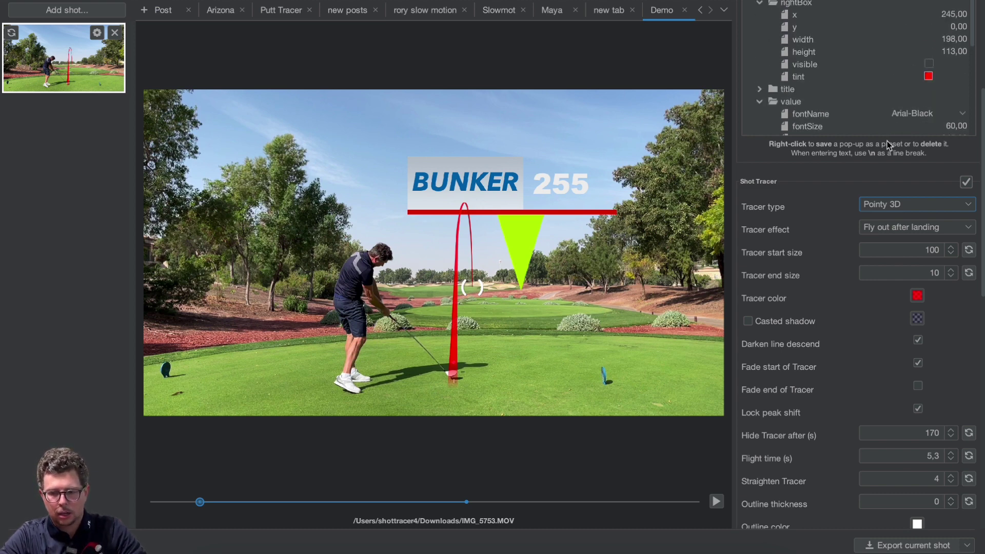
{"action": "scroll", "coordinate": [888, 142], "scroll_direction": "up", "scroll_amount": 10}
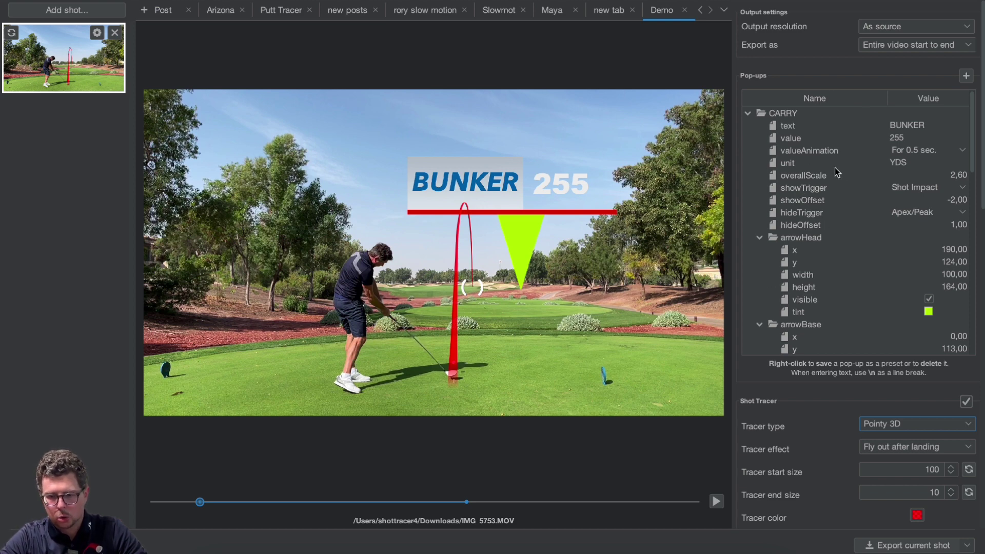
{"action": "left_click", "coordinate": [929, 299]}
{"action": "scroll", "coordinate": [931, 298], "scroll_direction": "down", "scroll_amount": 2}
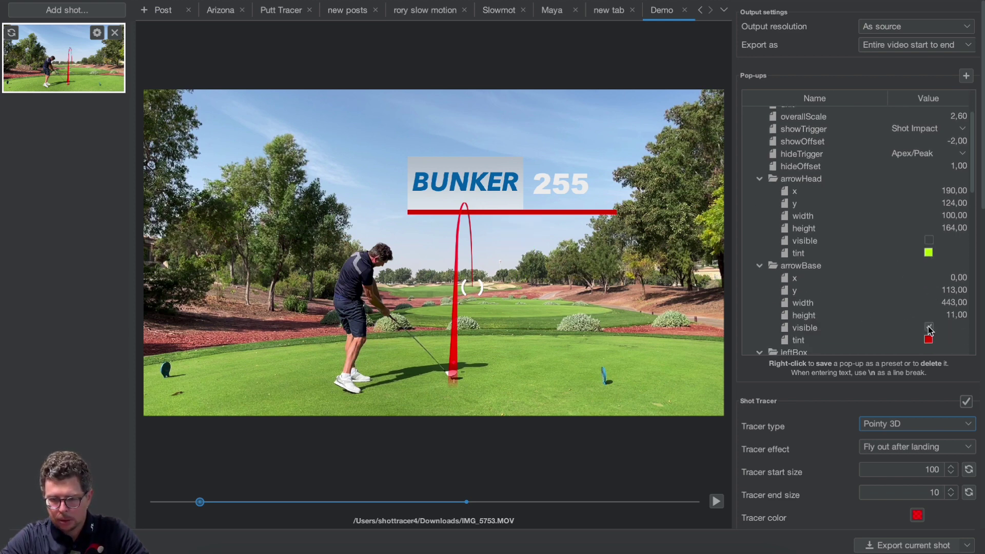
{"action": "left_click", "coordinate": [929, 336]}
{"action": "scroll", "coordinate": [831, 303], "scroll_direction": "down", "scroll_amount": 4}
{"action": "scroll", "coordinate": [831, 303], "scroll_direction": "down", "scroll_amount": 3}
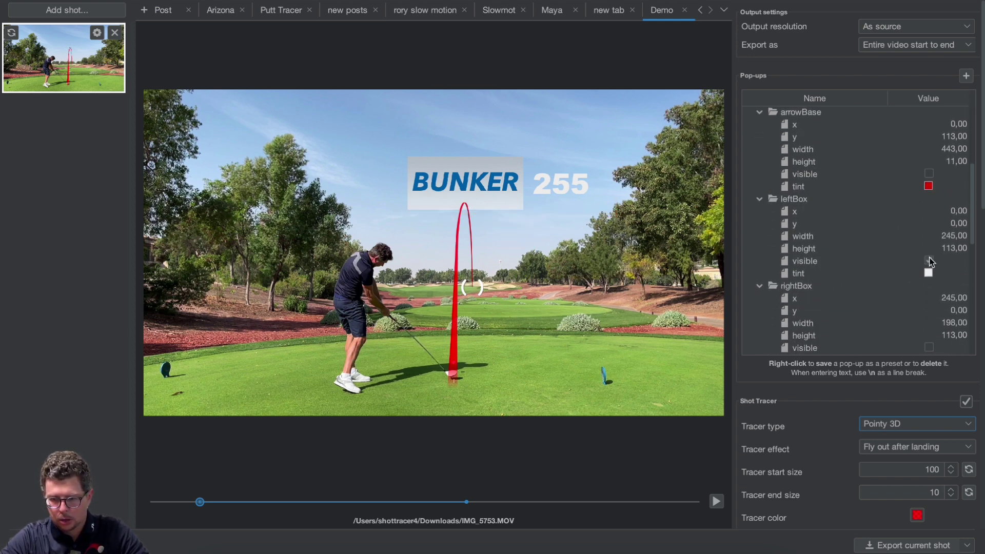
{"action": "left_click", "coordinate": [929, 260]}
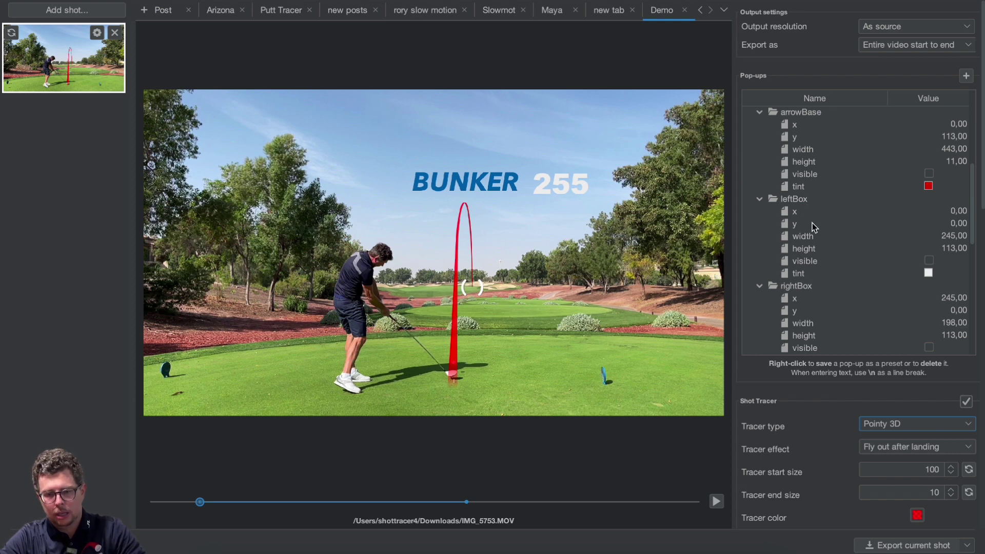
Step: Toggle the visibility of the pop-up's value text off and back on
{"action": "scroll", "coordinate": [907, 269], "scroll_direction": "down", "scroll_amount": 7}
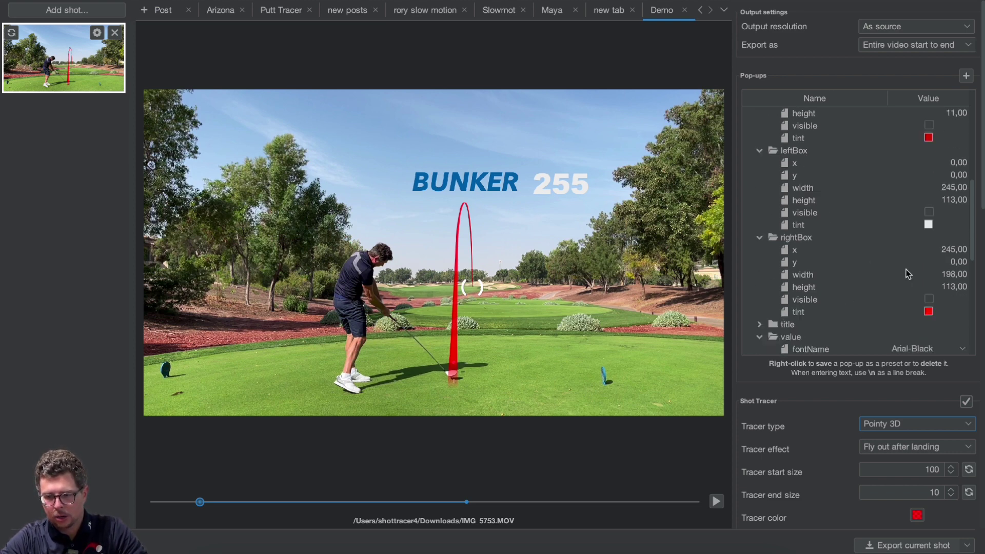
{"action": "left_click", "coordinate": [929, 222]}
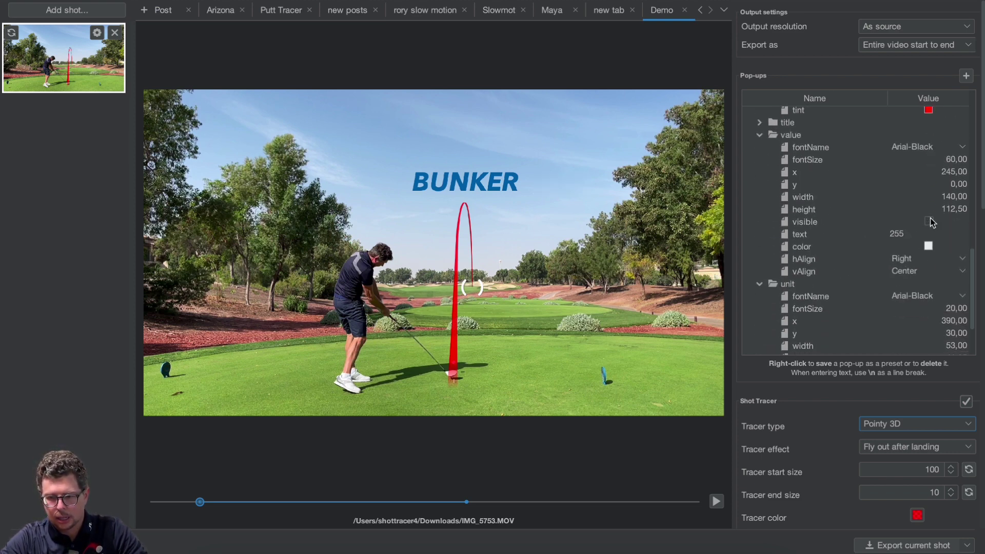
{"action": "scroll", "coordinate": [934, 225], "scroll_direction": "up", "scroll_amount": 4}
{"action": "left_click", "coordinate": [930, 275]}
{"action": "scroll", "coordinate": [929, 252], "scroll_direction": "up", "scroll_amount": 8}
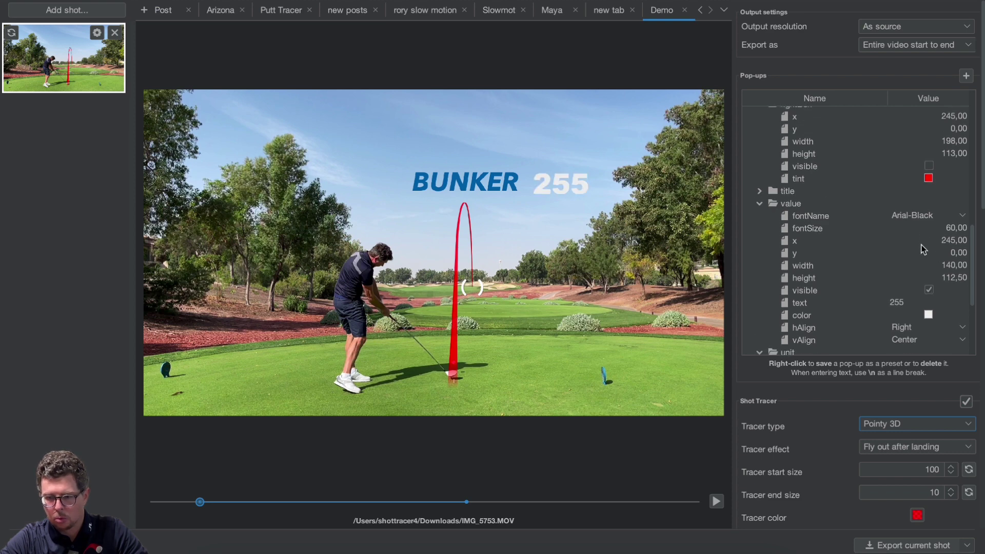
Step: Play the shot video to preview the text-only pop-up
{"action": "scroll", "coordinate": [931, 232], "scroll_direction": "down", "scroll_amount": 10}
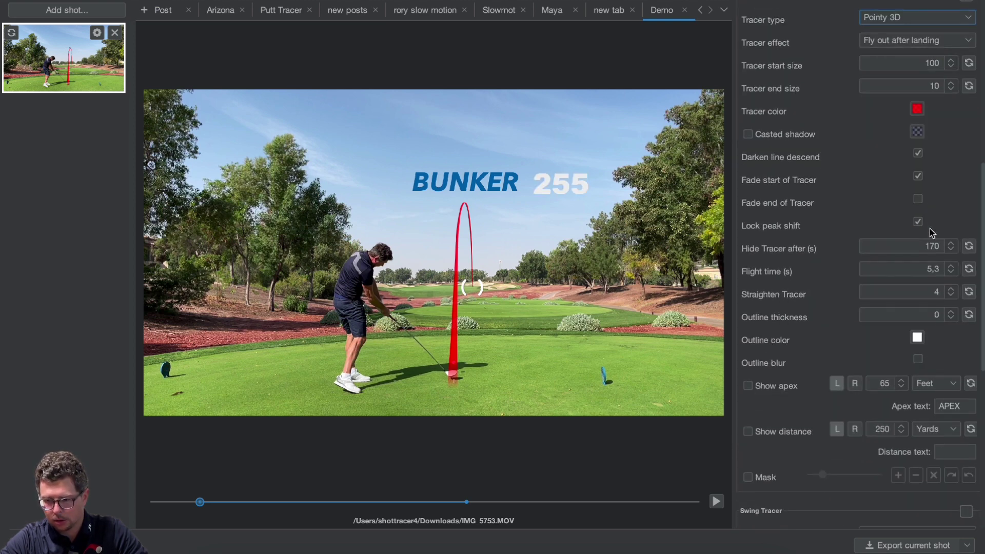
{"action": "scroll", "coordinate": [929, 229], "scroll_direction": "up", "scroll_amount": 6}
{"action": "scroll", "coordinate": [928, 141], "scroll_direction": "down", "scroll_amount": 1}
{"action": "scroll", "coordinate": [882, 141], "scroll_direction": "up", "scroll_amount": 4}
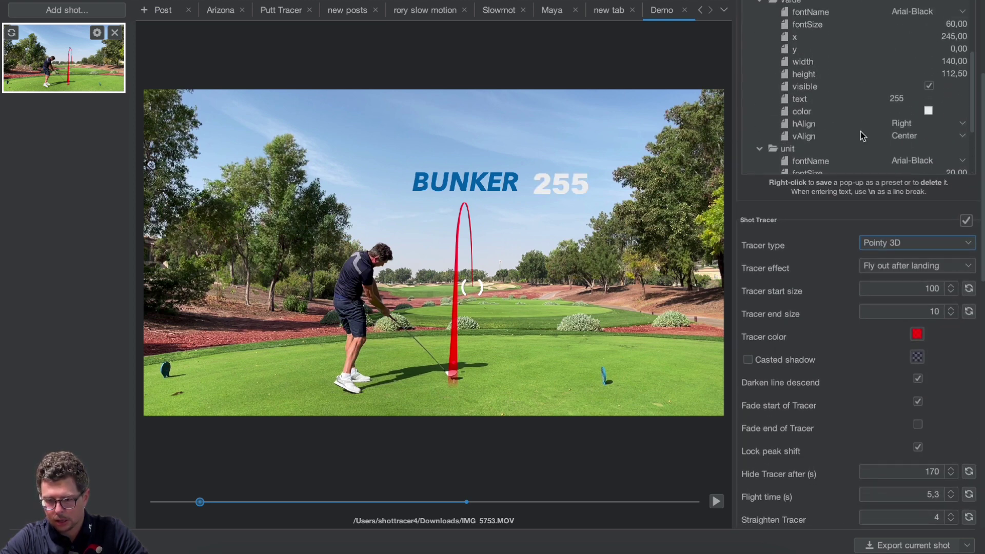
{"action": "left_click", "coordinate": [716, 501]}
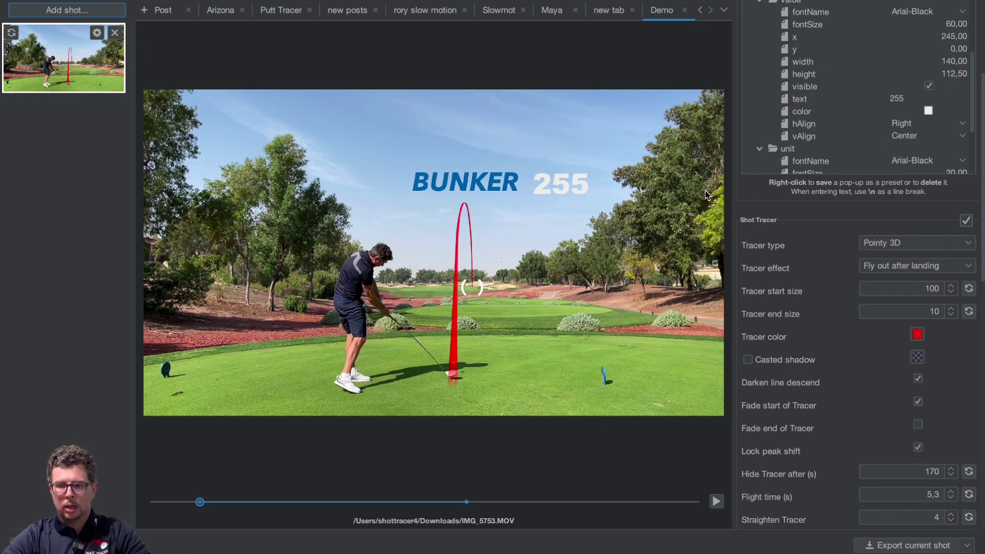
Step: Show the pop-up's right and left boxes again, keeping the left box's tint color as it is
{"action": "scroll", "coordinate": [823, 336], "scroll_direction": "up", "scroll_amount": 5}
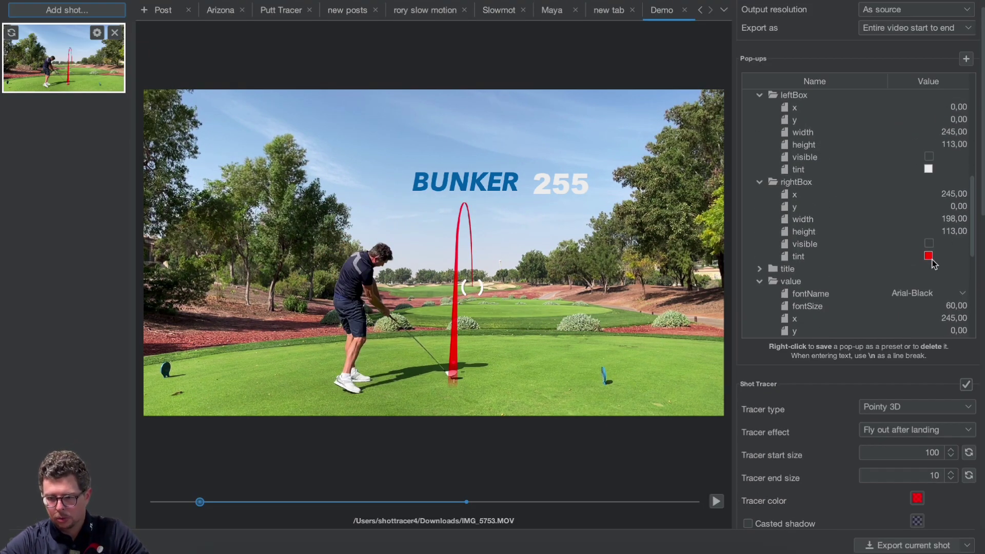
{"action": "left_click", "coordinate": [929, 243]}
{"action": "left_click", "coordinate": [930, 165]}
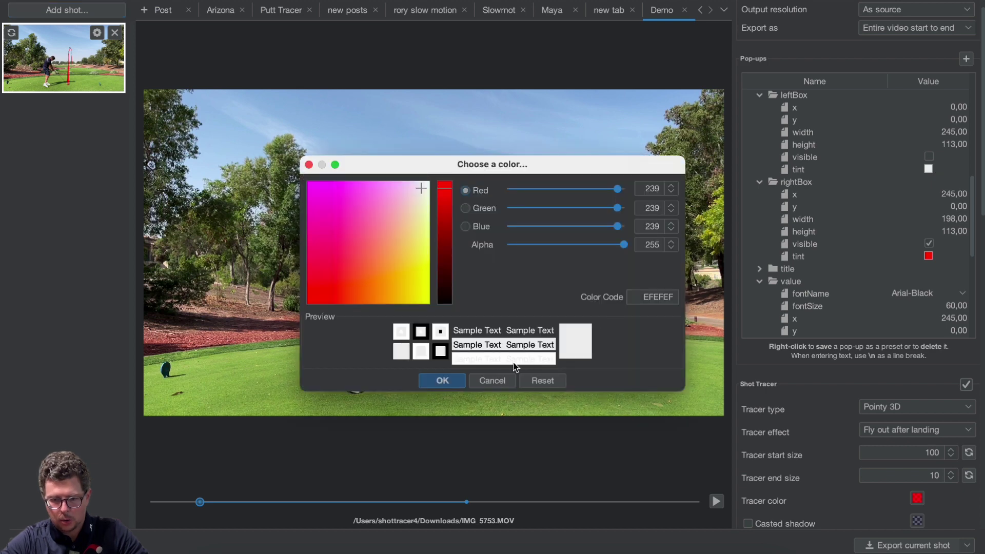
{"action": "left_click", "coordinate": [500, 380]}
{"action": "left_click", "coordinate": [929, 157]}
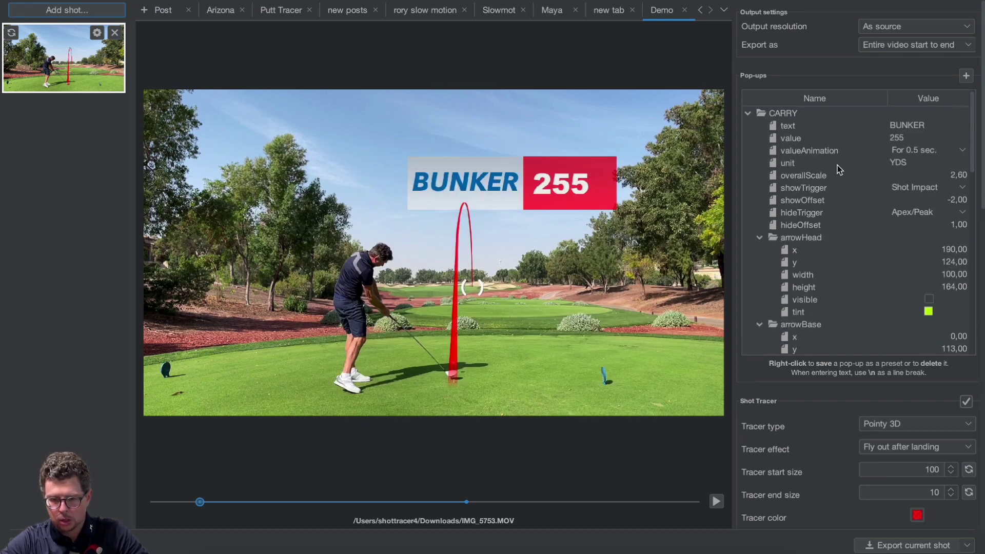
Step: Collapse the CARRY pop-up's properties and save the pop-up as a preset named BUNKER
{"action": "double_click", "coordinate": [772, 114]}
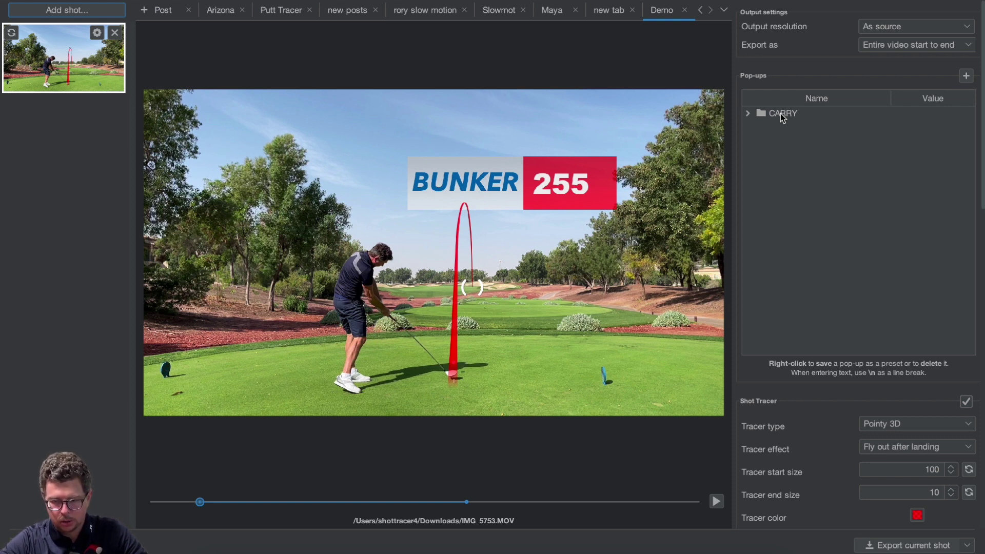
{"action": "right_click", "coordinate": [780, 113]}
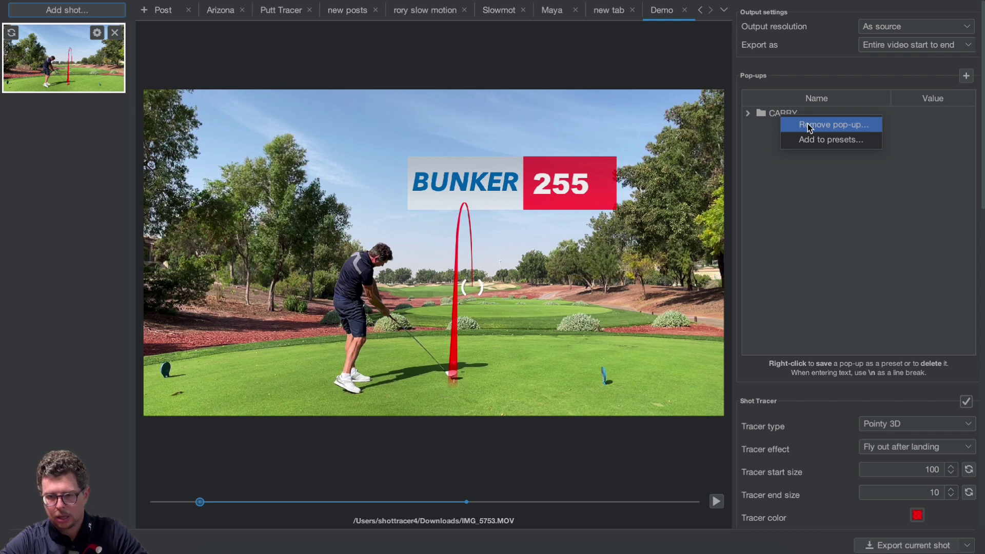
{"action": "left_click", "coordinate": [825, 140]}
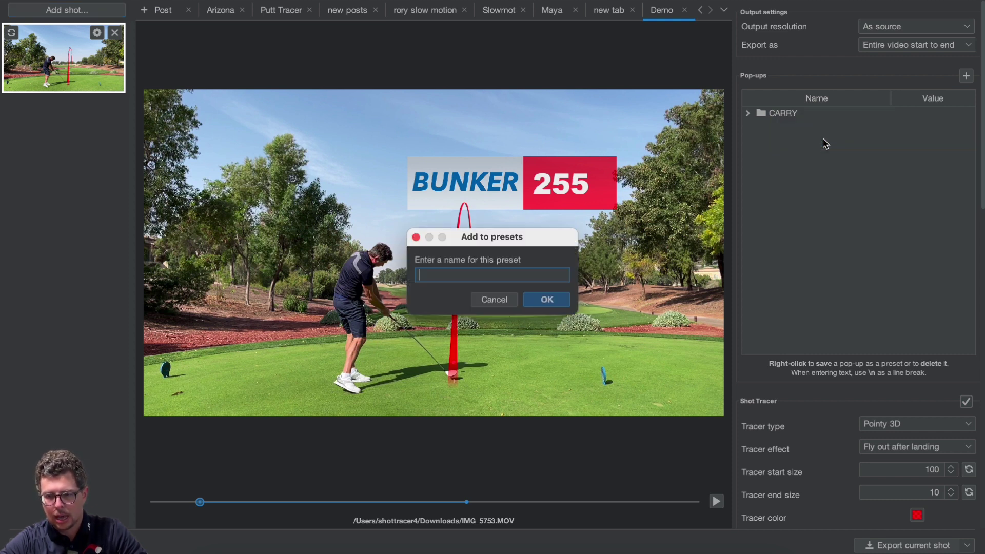
{"action": "type", "text": "BUNKER"}
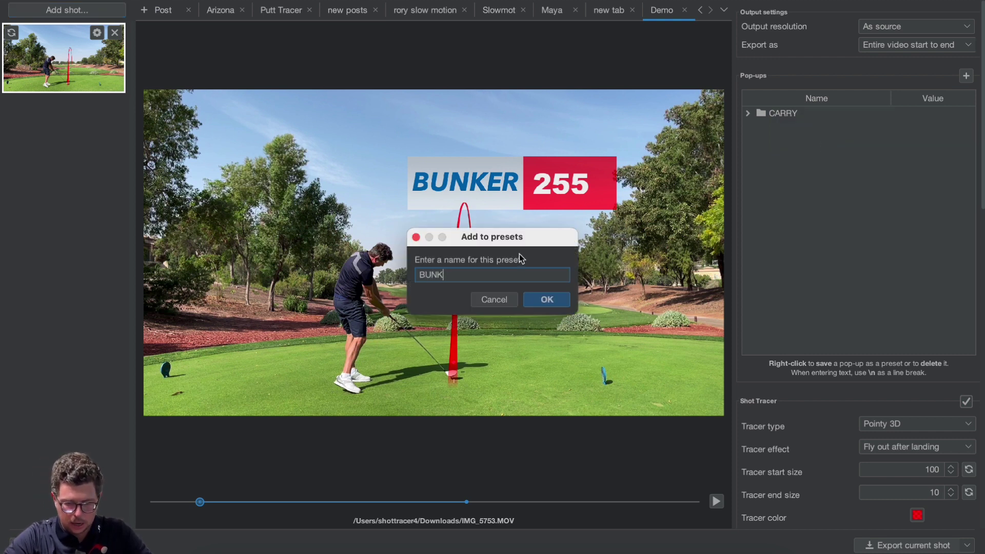
{"action": "left_click", "coordinate": [545, 301]}
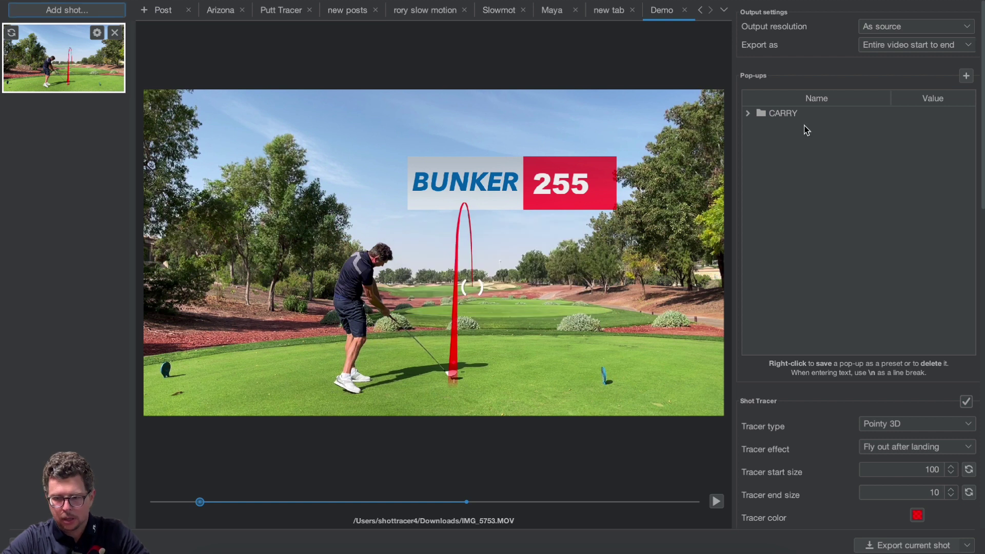
Step: Remove the CARRY pop-up from the shot and accept its removal
{"action": "right_click", "coordinate": [780, 113]}
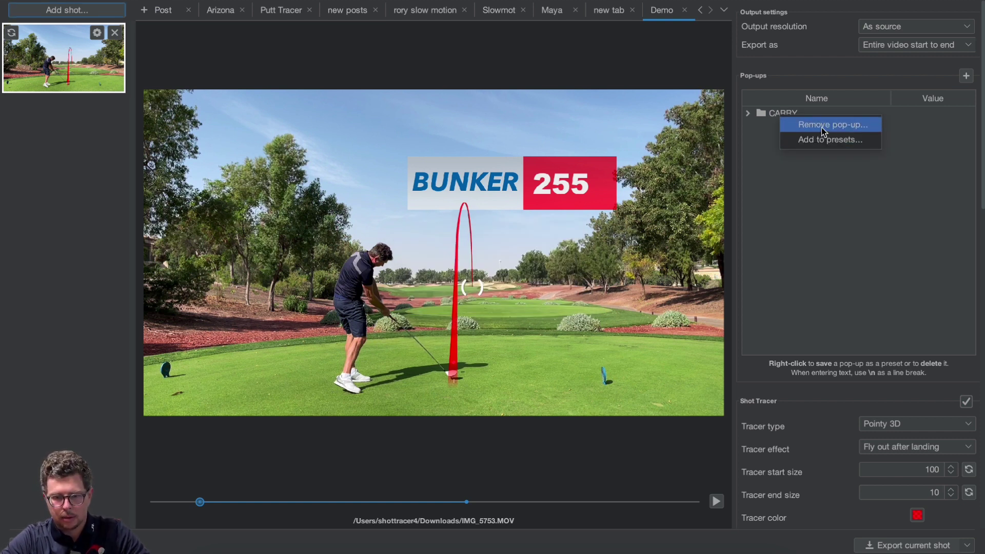
{"action": "left_click", "coordinate": [821, 127]}
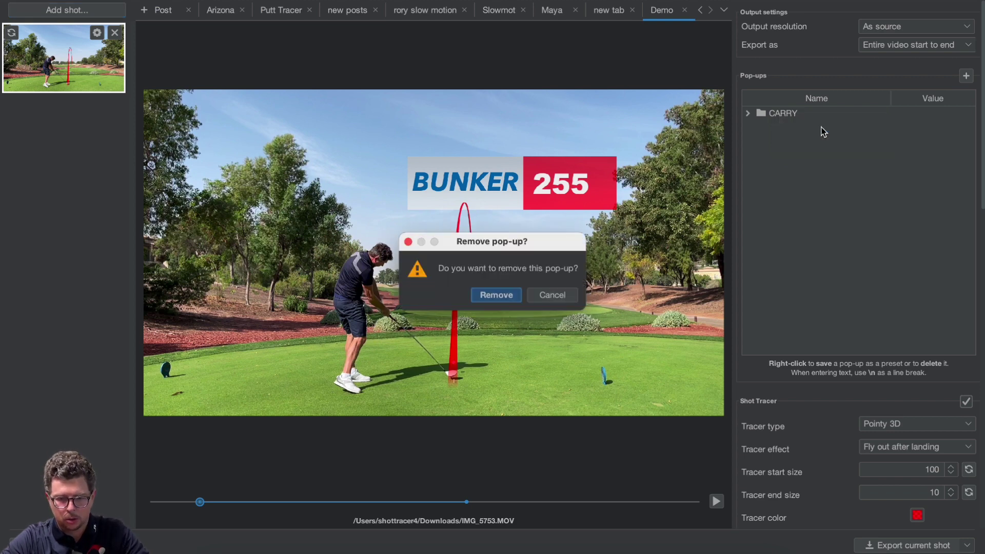
{"action": "left_click", "coordinate": [501, 294]}
Step: Add a pop-up from the Custom image template, using the PNG file starting with 360_F_260695602 on the Desktop
{"action": "left_click", "coordinate": [967, 77]}
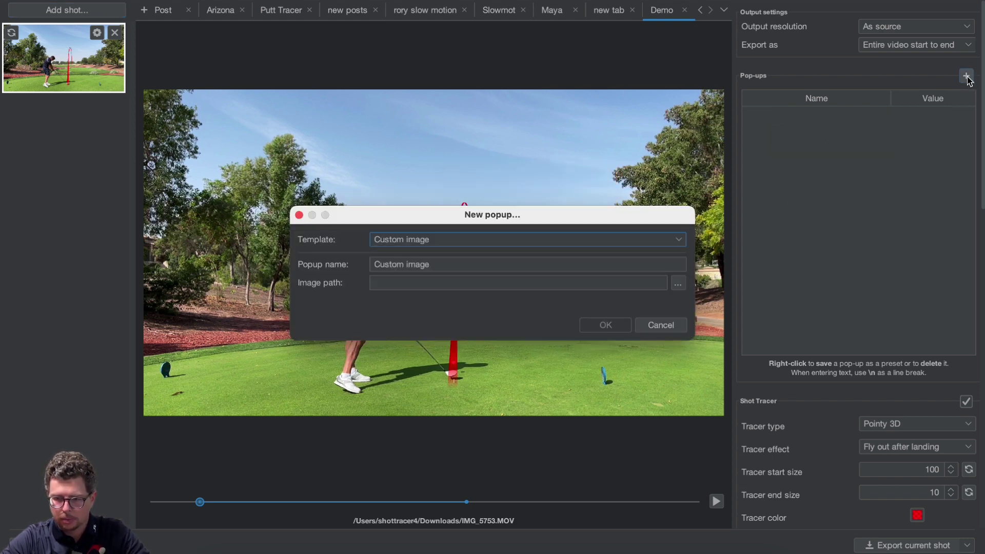
{"action": "left_click", "coordinate": [417, 242]}
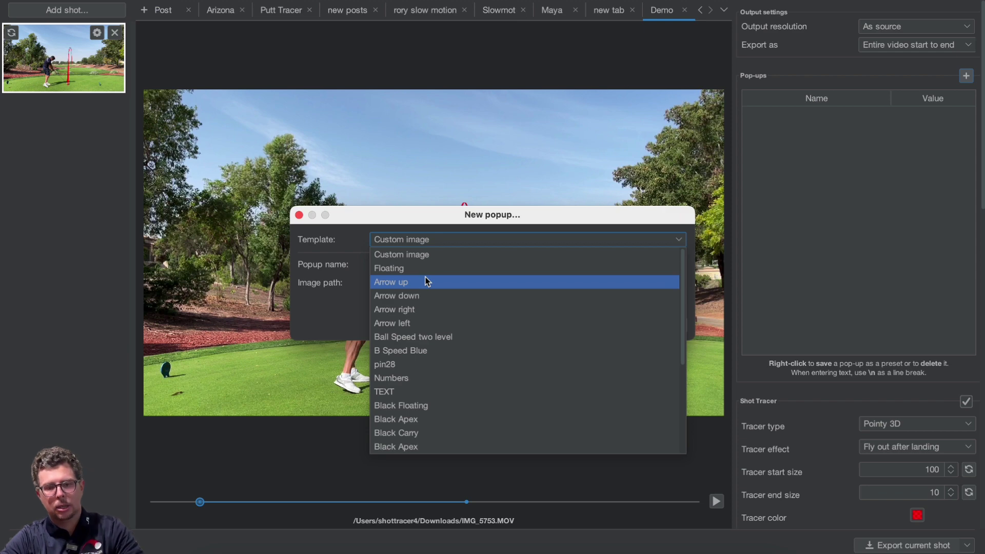
{"action": "left_click", "coordinate": [410, 255]}
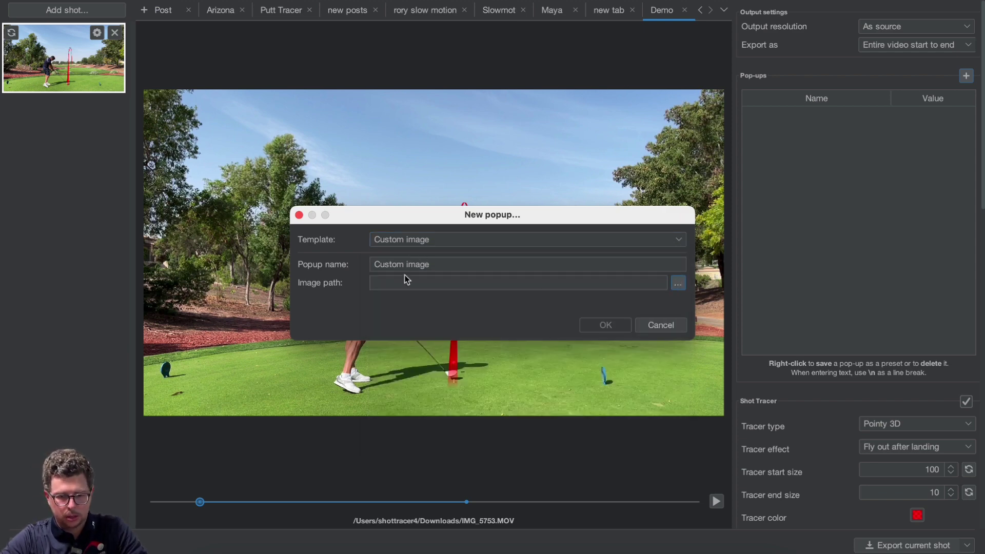
{"action": "left_click", "coordinate": [405, 279]}
{"action": "left_click", "coordinate": [373, 165]}
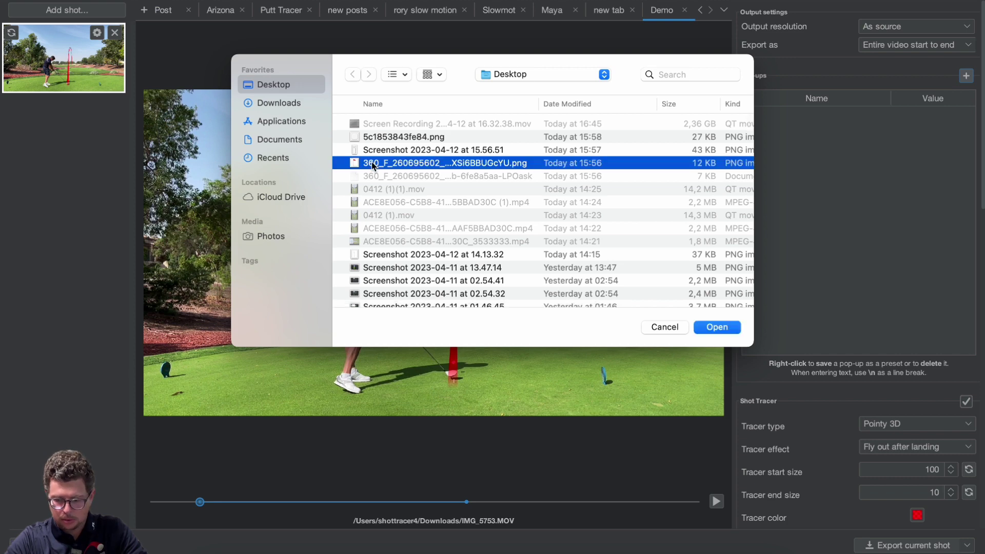
{"action": "double_click", "coordinate": [373, 164]}
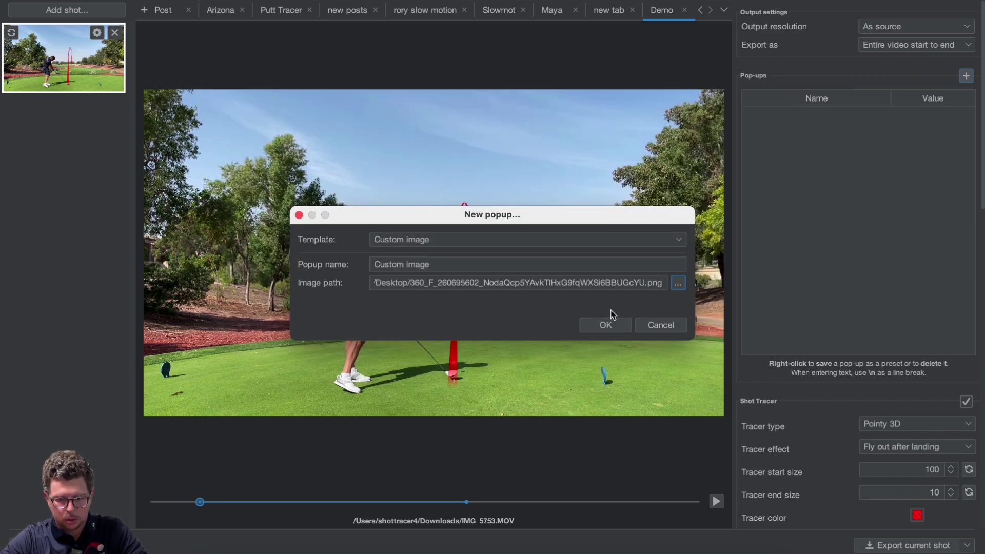
{"action": "left_click", "coordinate": [605, 324]}
Step: Set the flag image's overallScale to 1,50 and move it up beside the top of the tracer curve
{"action": "left_click_drag", "start_coordinate": [460, 270], "coordinate": [449, 248]}
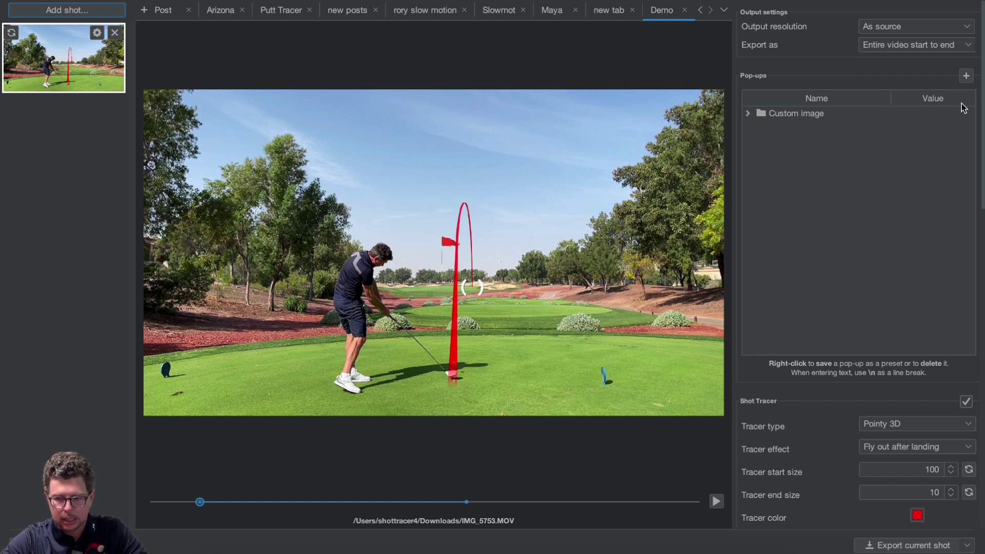
{"action": "left_click", "coordinate": [746, 113]}
{"action": "left_click", "coordinate": [970, 128]}
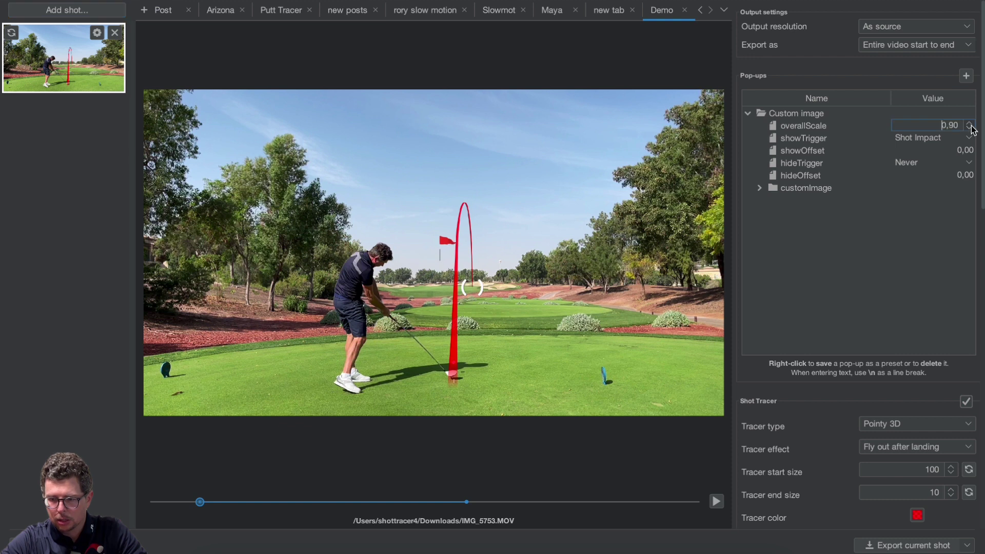
{"action": "scroll", "coordinate": [970, 126], "scroll_direction": "up", "scroll_amount": 6}
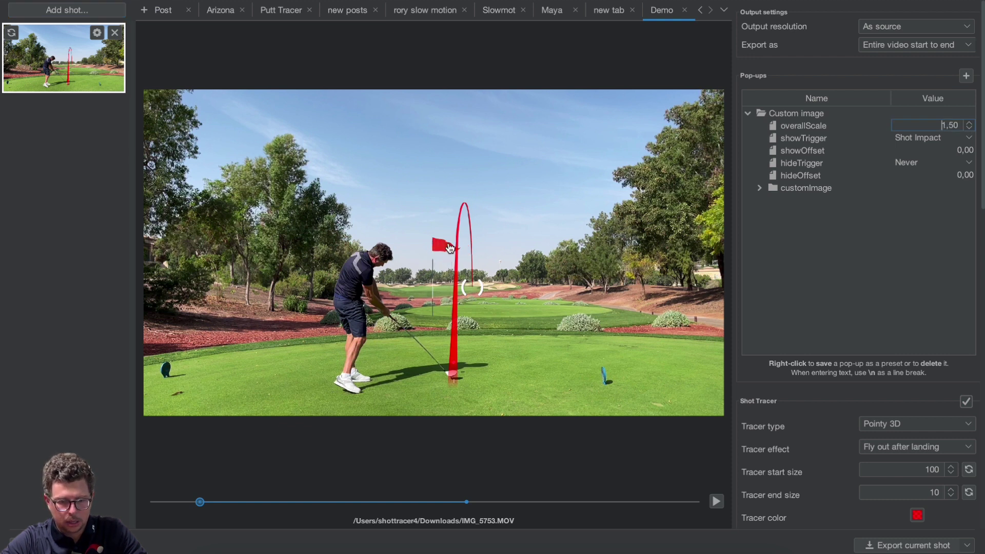
{"action": "left_click_drag", "start_coordinate": [449, 248], "coordinate": [451, 219]}
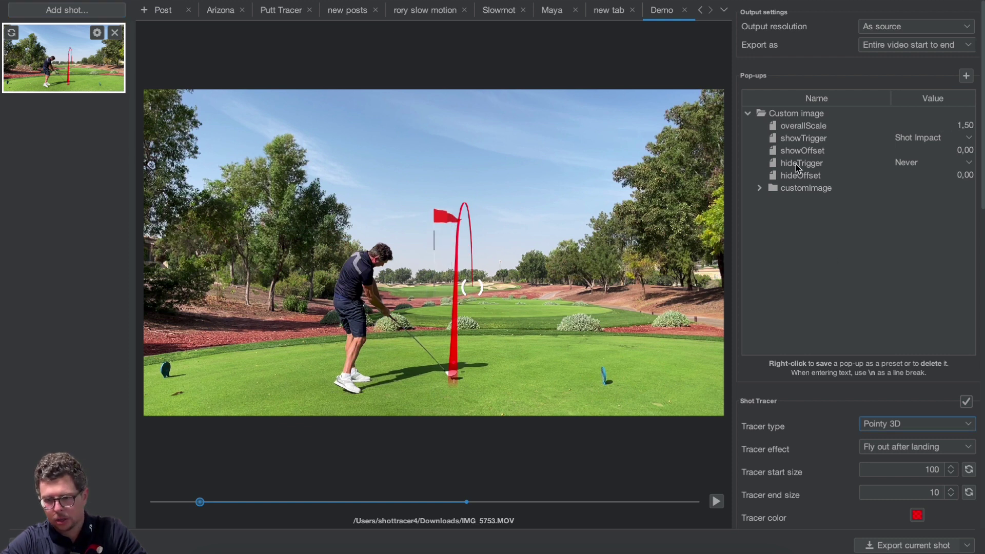